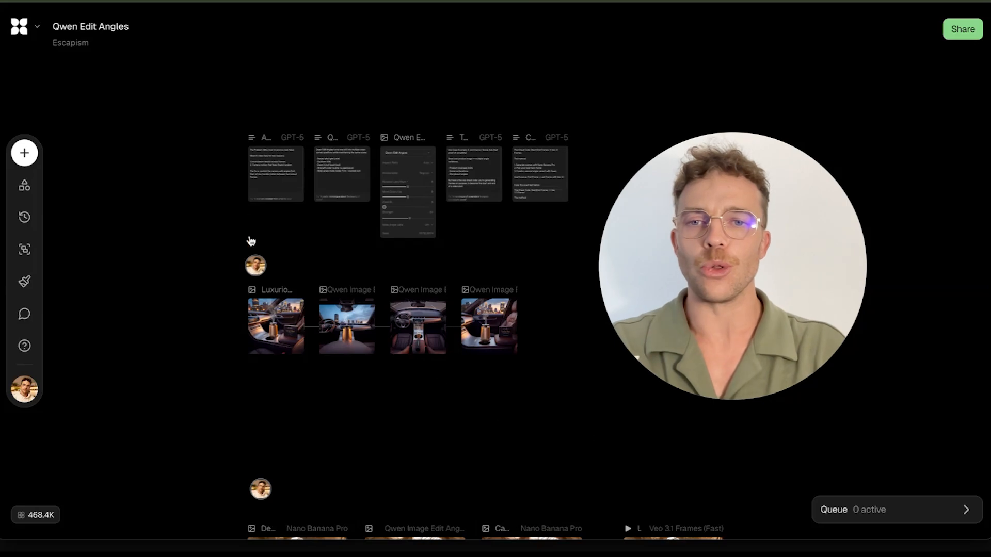
# - Read the explanatory notes on the canvas, from AI Promo Issues through the Qwen Edit Tools settings to Text Copy Request
pyautogui.scroll(2, 250, 207)
pyautogui.scroll(5, 250, 207)
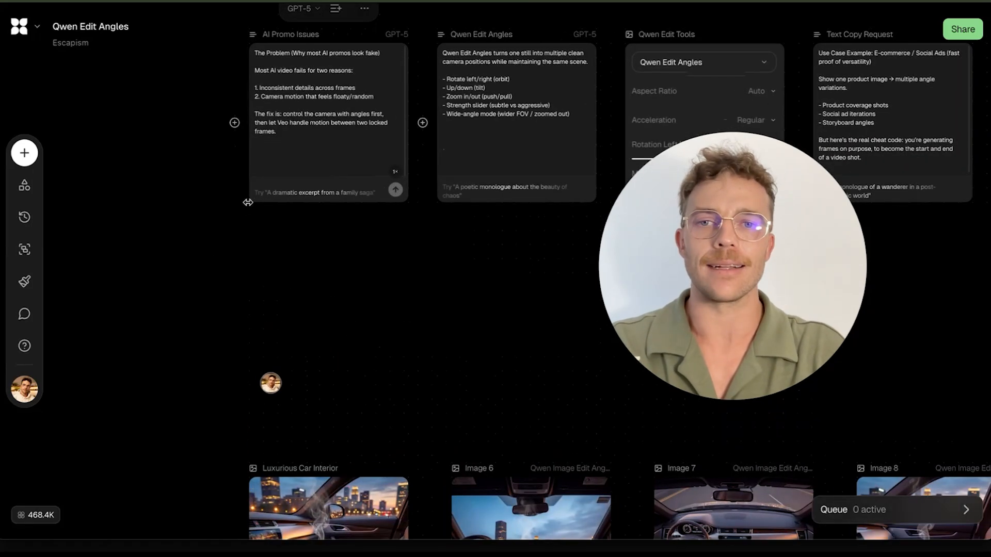
pyautogui.scroll(3, 196, 274)
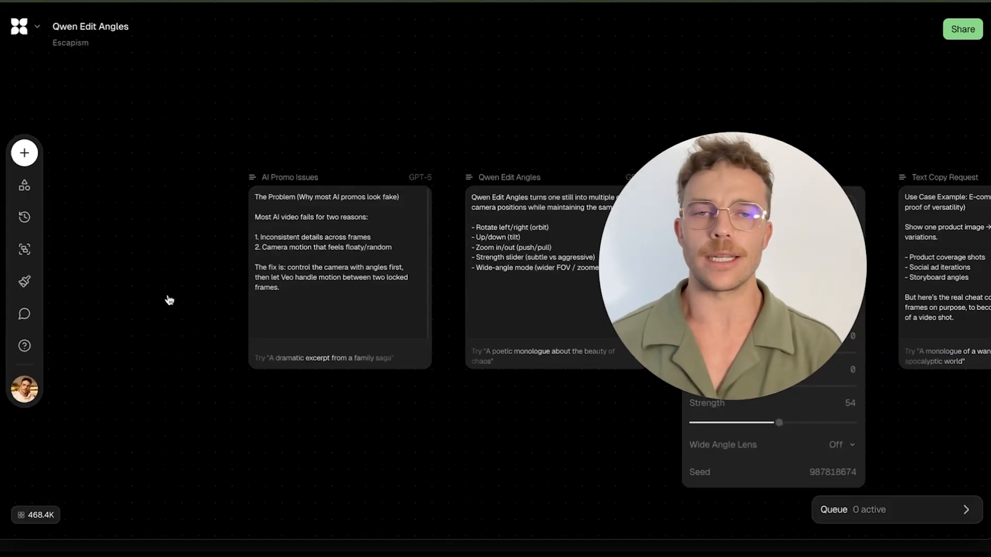
pyautogui.scroll(3, 169, 300)
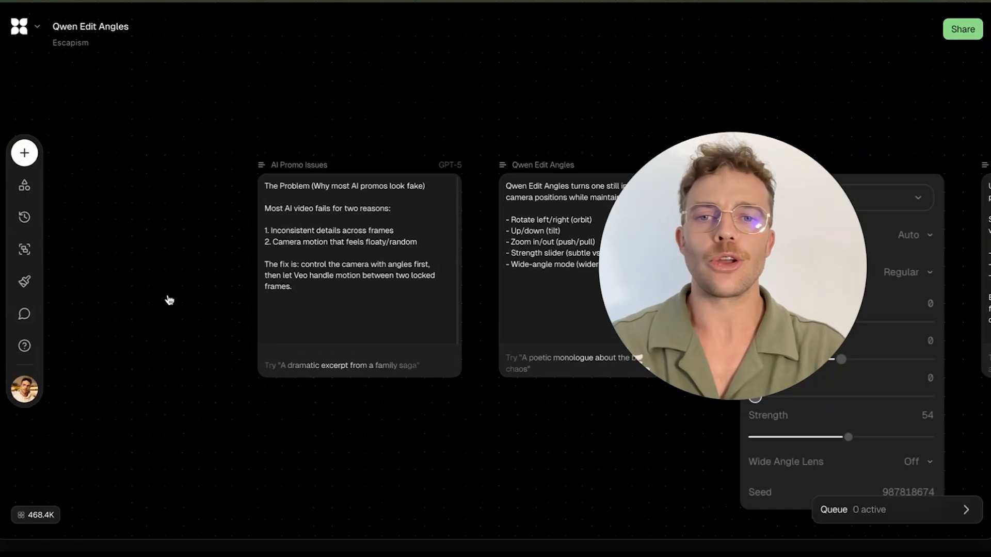
pyautogui.hscroll(2, 169, 301)
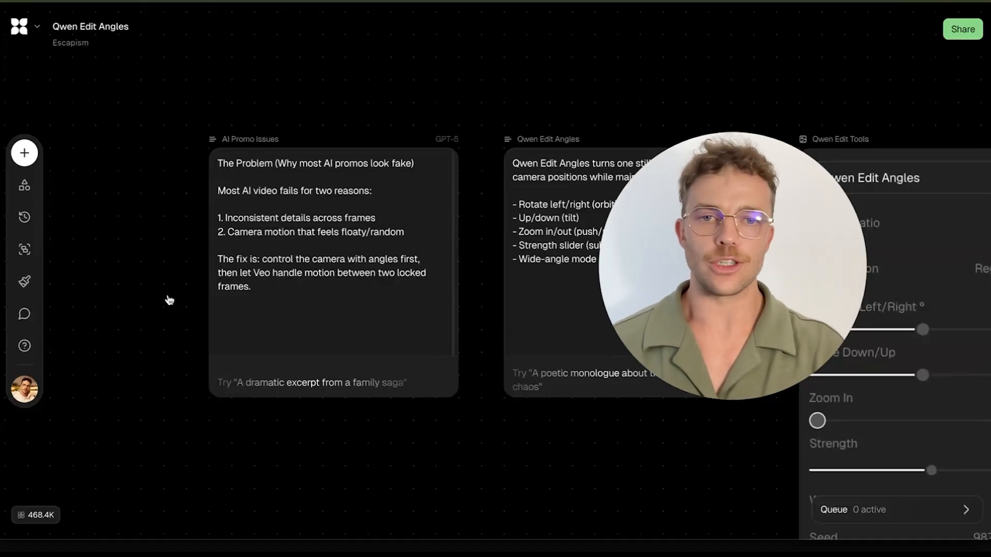
pyautogui.hscroll(5, 168, 299)
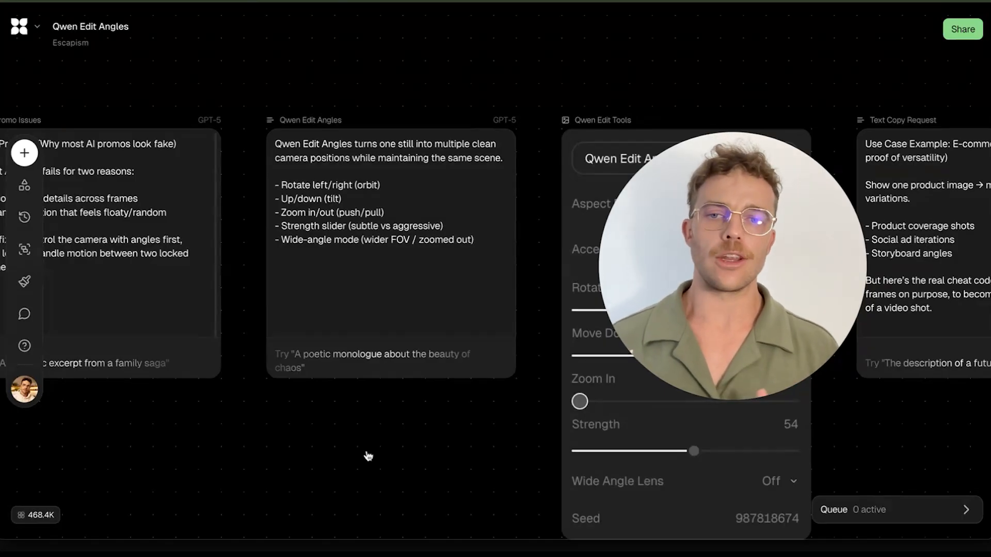
pyautogui.hscroll(3, 368, 457)
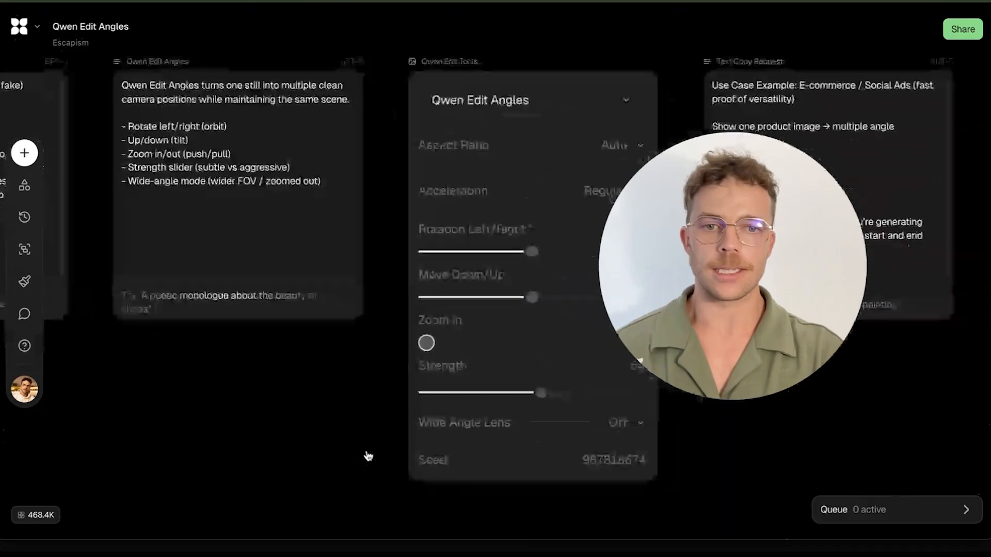
pyautogui.hscroll(3, 368, 457)
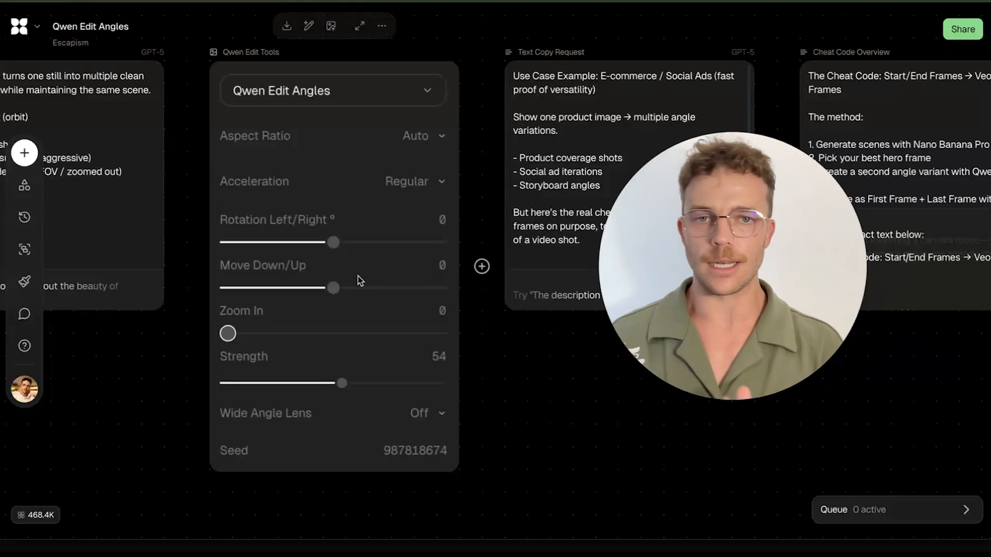
pyautogui.hscroll(5, 360, 280)
pyautogui.scroll(1, 359, 280)
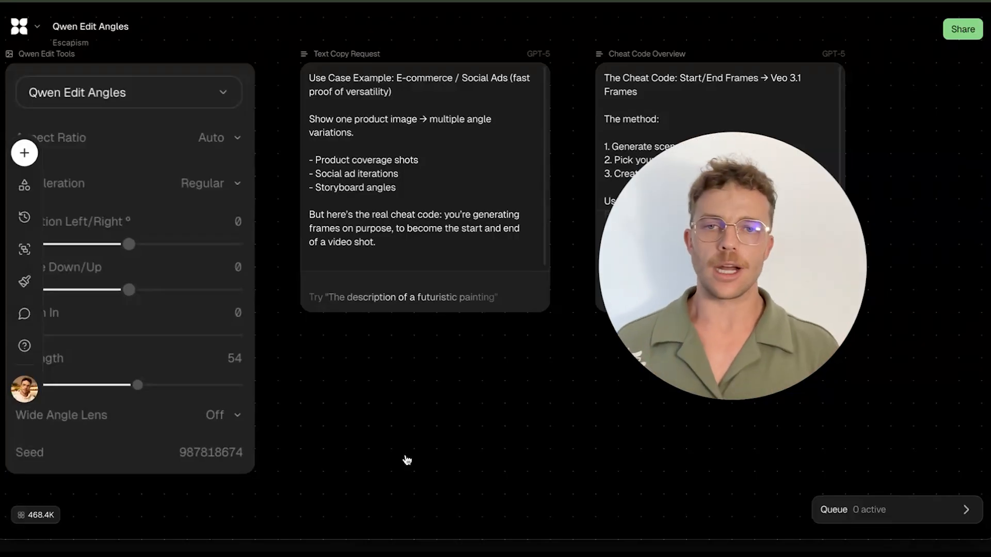
# - Examine the row of car interior images, from the Luxurious Car Interior source to its Qwen angle variants
pyautogui.scroll(-12, 407, 461)
pyautogui.hscroll(-10, 407, 461)
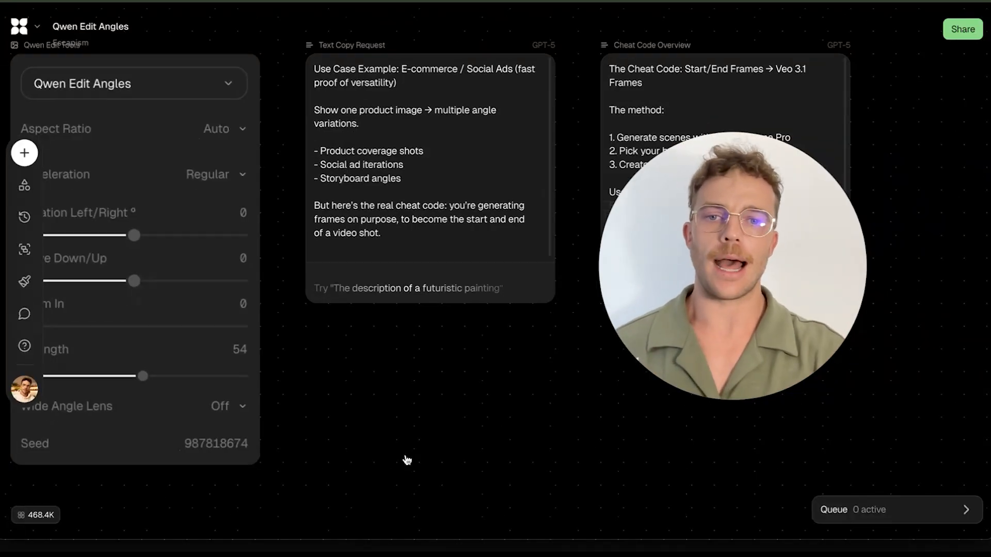
pyautogui.scroll(-5, 406, 461)
pyautogui.scroll(-1, 406, 460)
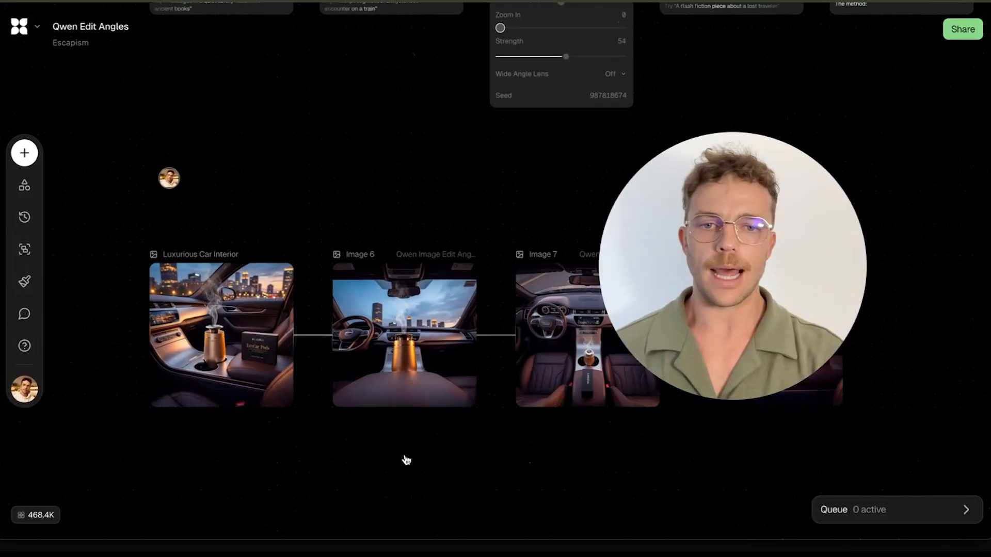
pyautogui.hscroll(1, 406, 461)
pyautogui.scroll(-1, 406, 460)
pyautogui.moveTo(193, 356)
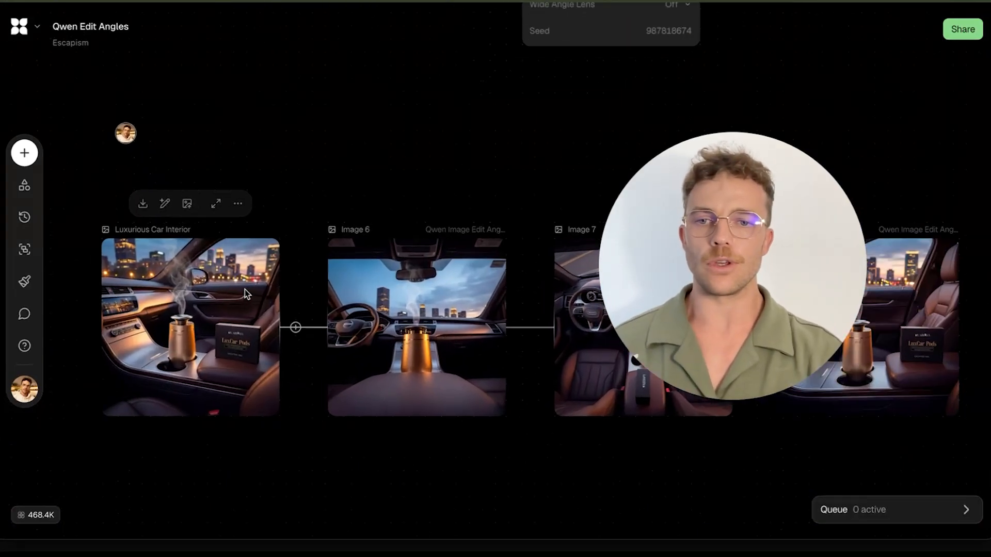
pyautogui.scroll(5, 244, 290)
pyautogui.scroll(-5, 245, 294)
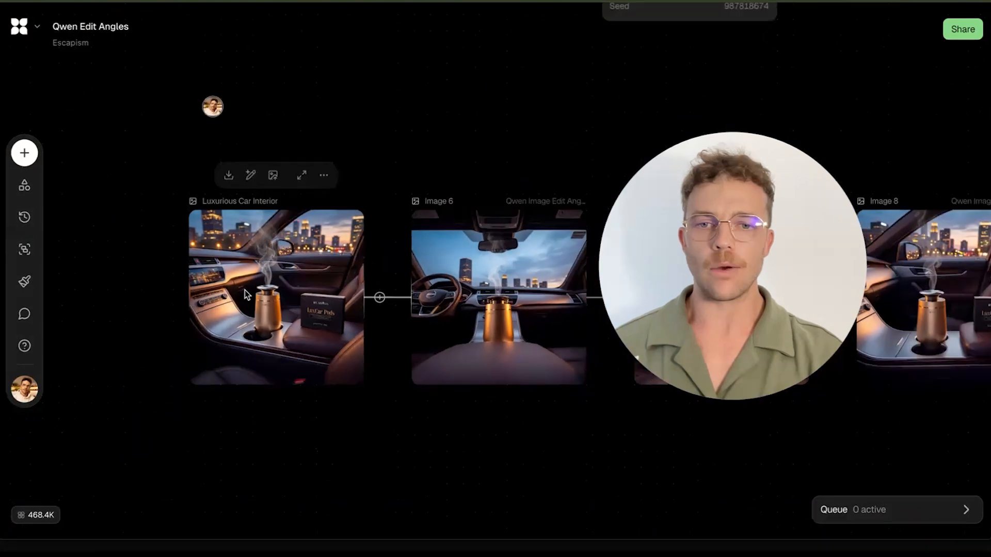
# - Try an image block branched off Luxurious Car Interior with the Qwen Image Edit Angles model, and delete that block
pyautogui.moveTo(374, 374); pyautogui.dragTo(438, 486)
pyautogui.click(500, 381)
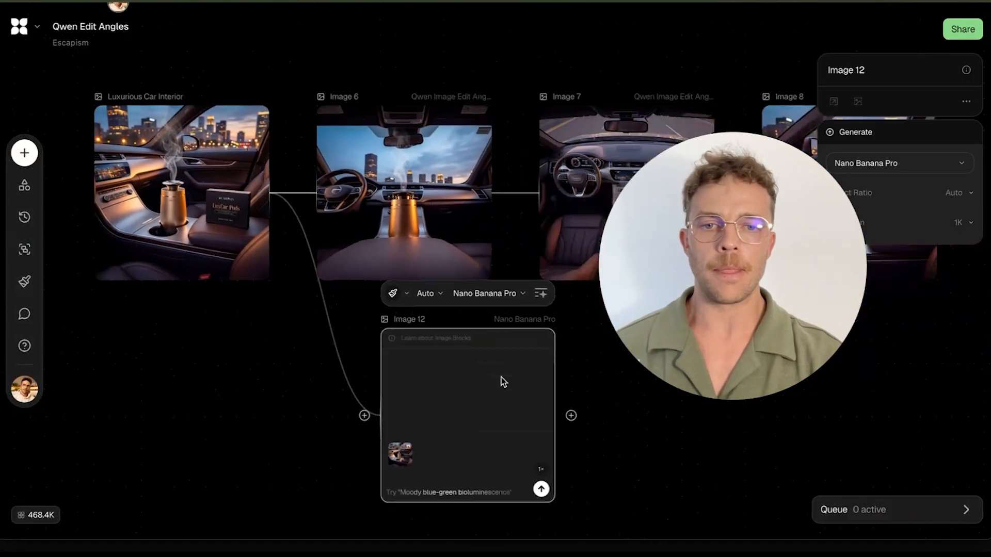
pyautogui.click(459, 269)
pyautogui.scroll(-5, 533, 390)
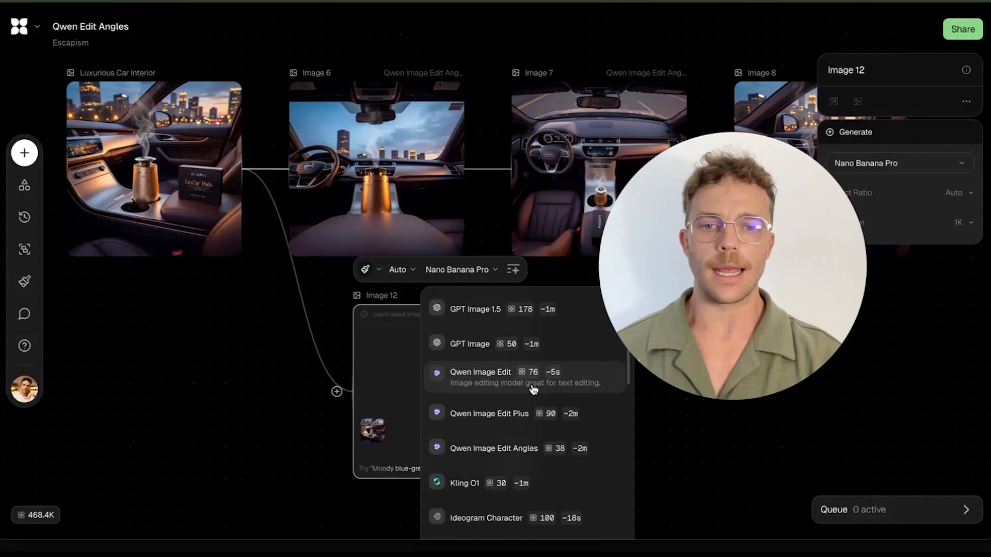
pyautogui.scroll(2, 533, 390)
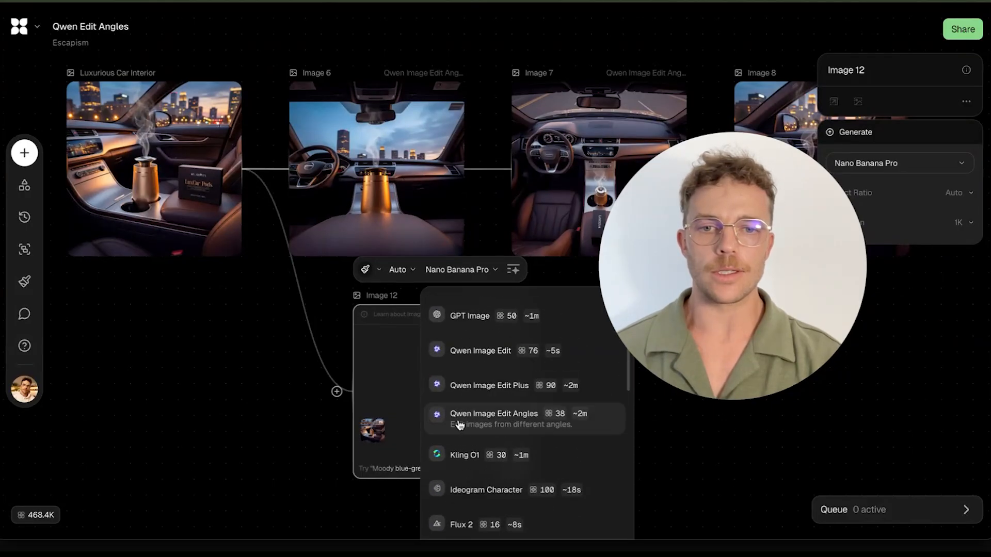
pyautogui.click(479, 424)
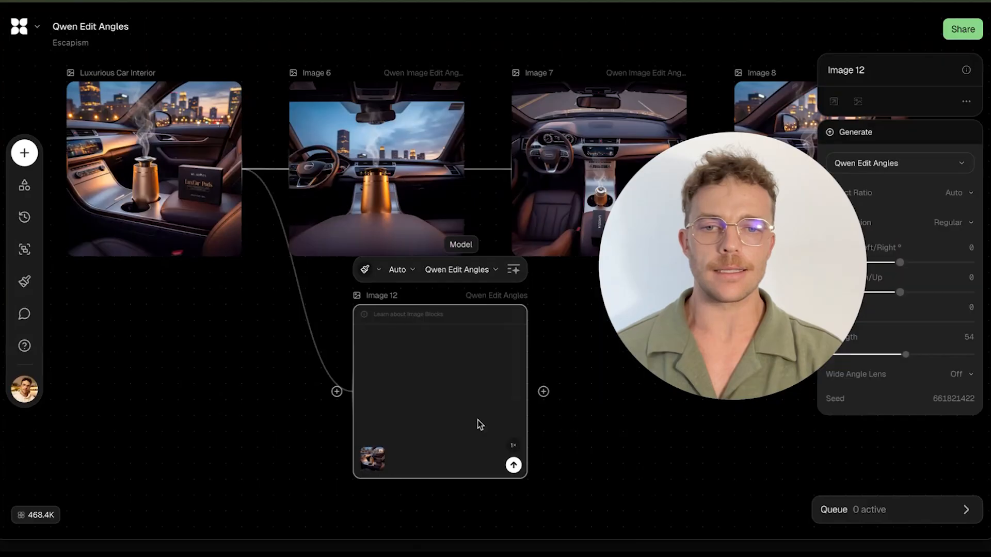
pyautogui.moveTo(407, 376); pyautogui.dragTo(354, 376)
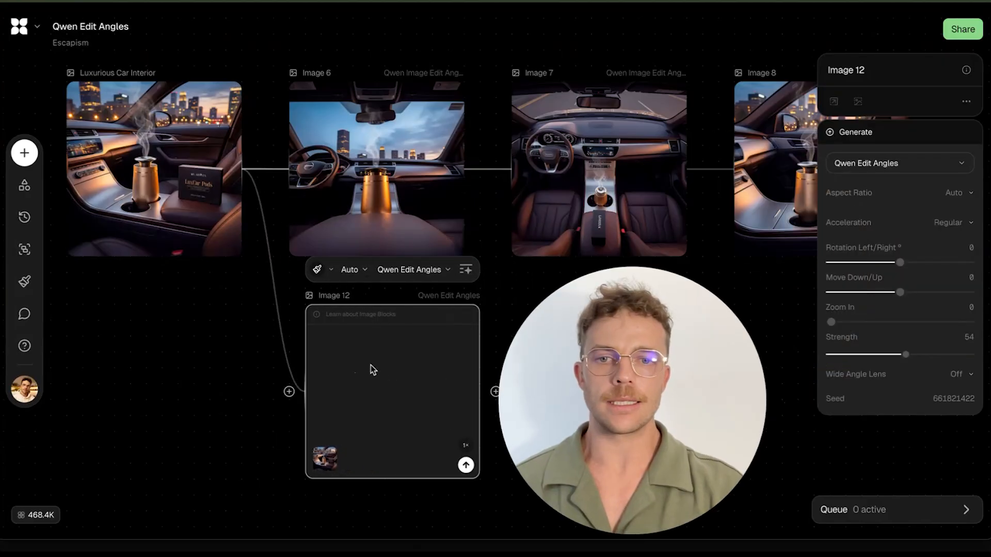
pyautogui.press('Delete')
# - Inspect the Qwen Edit Angles settings of Image 6 and compare it with the neighbouring angle variants
pyautogui.click(383, 234)
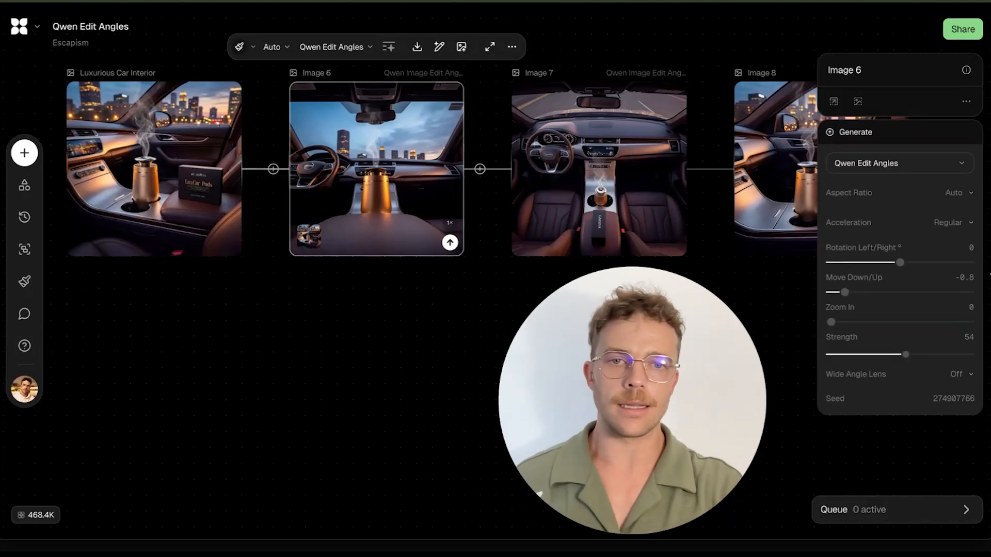
pyautogui.hscroll(5, 588, 157)
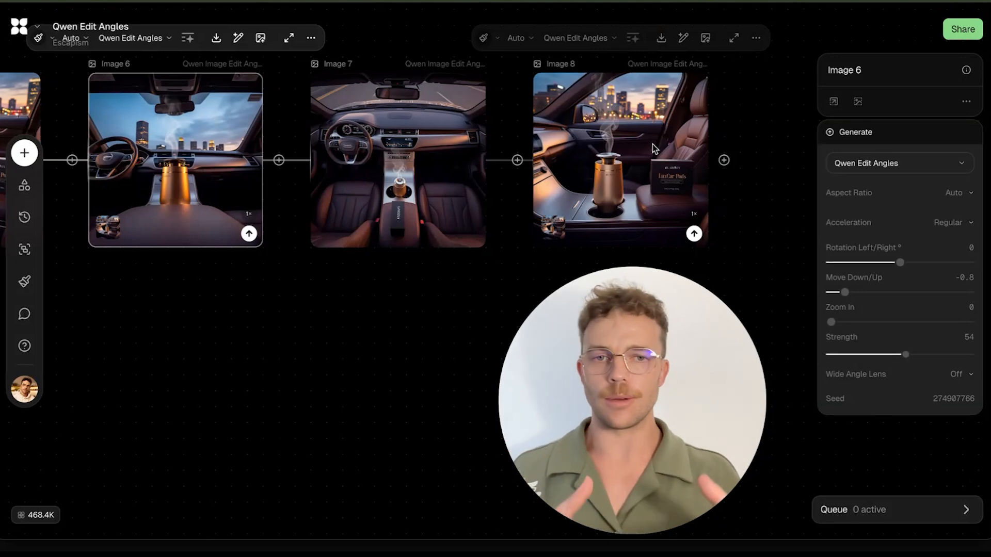
pyautogui.click(327, 401)
# - Read the Cheat Code Overview note describing the start and end frame method for Veo 3.1 Frames
pyautogui.scroll(-5, 328, 400)
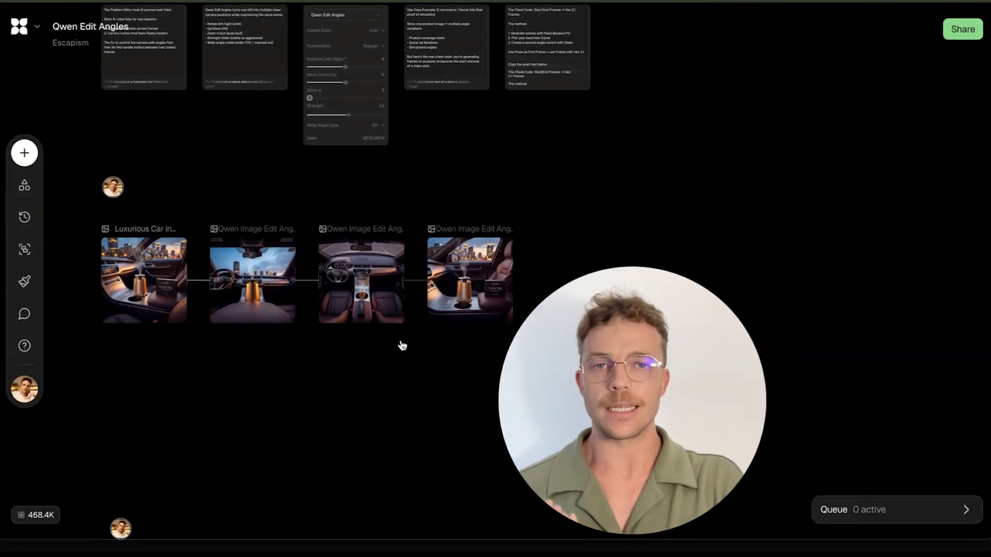
pyautogui.scroll(5, 402, 345)
pyautogui.hscroll(3, 402, 346)
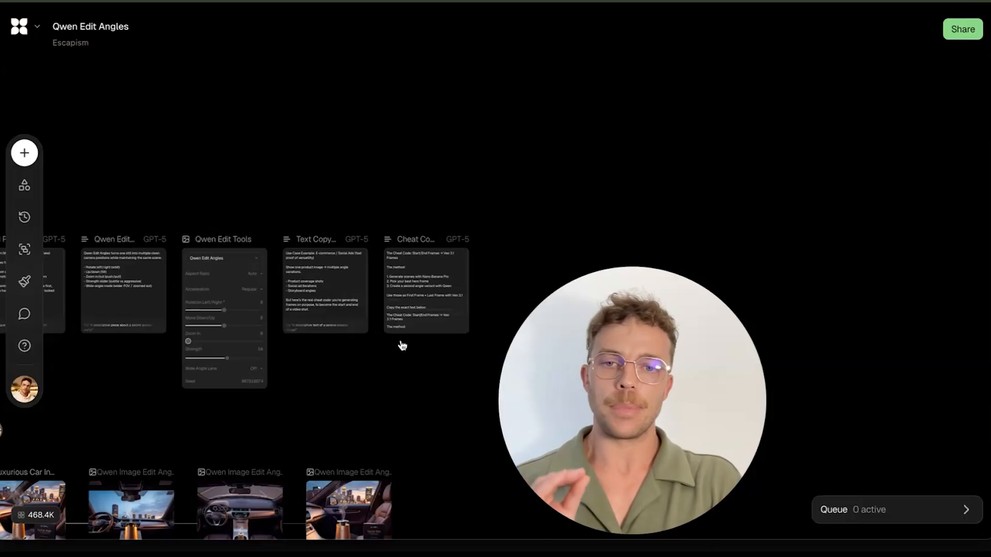
pyautogui.scroll(8, 402, 345)
pyautogui.scroll(3, 403, 345)
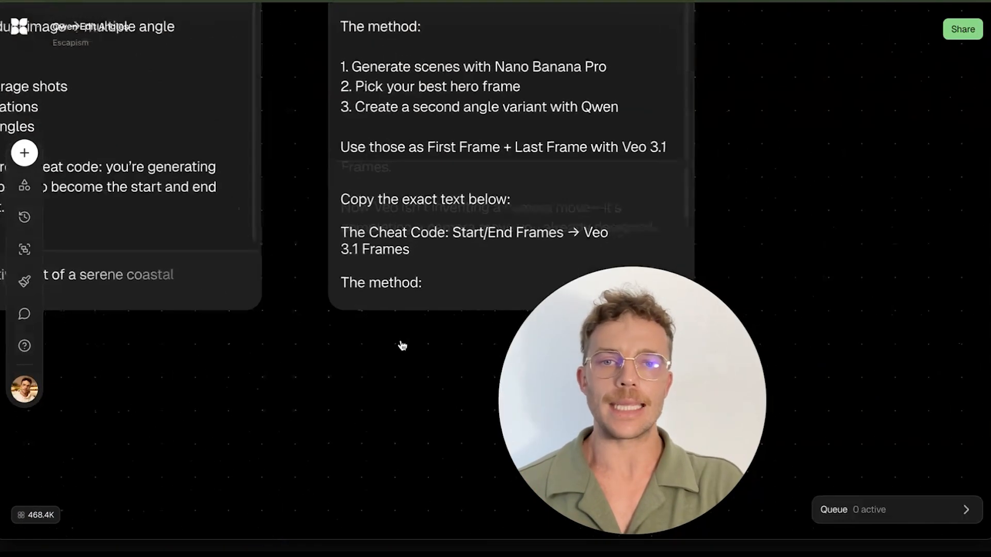
pyautogui.scroll(-2, 402, 345)
pyautogui.scroll(3, 402, 345)
pyautogui.hscroll(4, 402, 345)
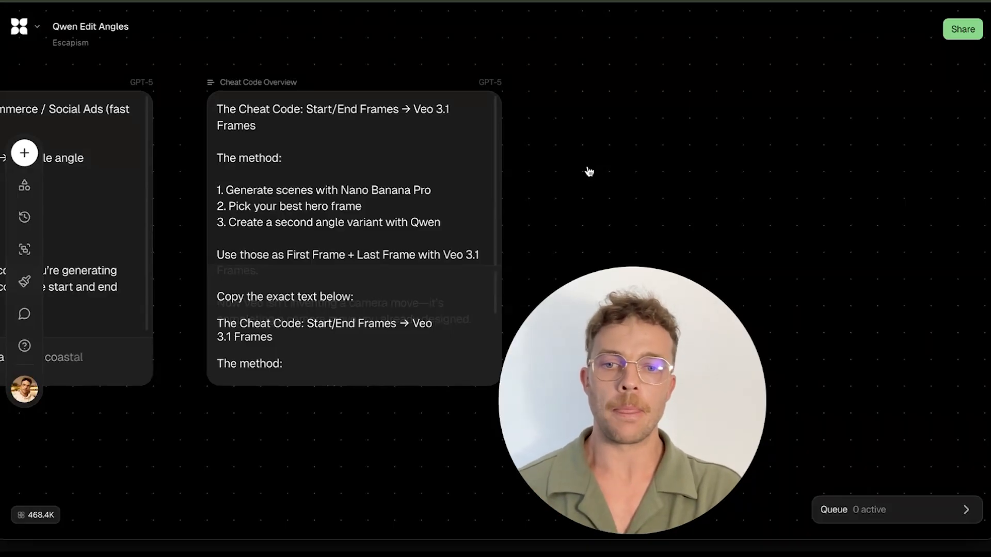
# - Look over the desert hotel workflow, covering the Nano Banana Pro stills, Qwen angle variants, Veo videos and logo block
pyautogui.scroll(-3, 596, 165)
pyautogui.scroll(-8, 588, 167)
pyautogui.scroll(-10, 588, 166)
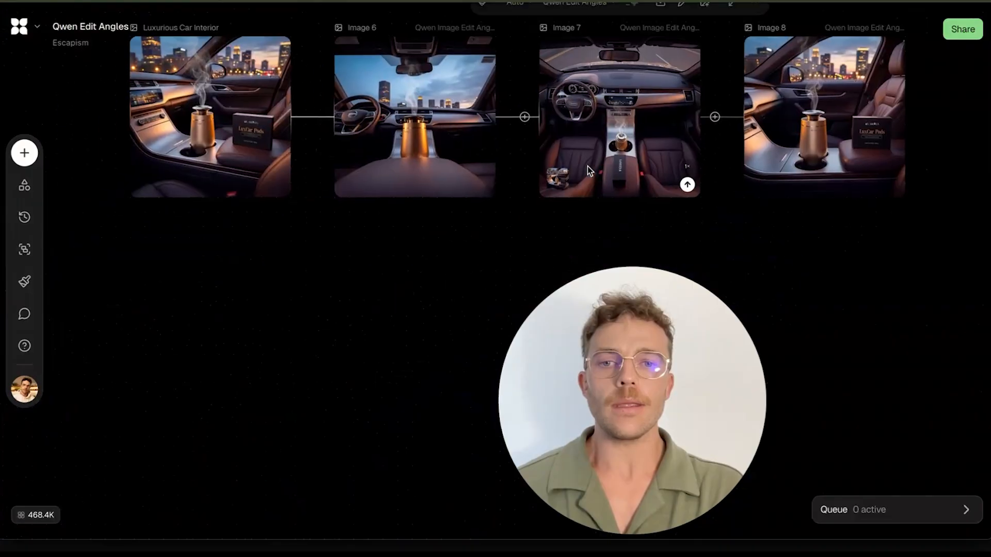
pyautogui.scroll(-8, 588, 170)
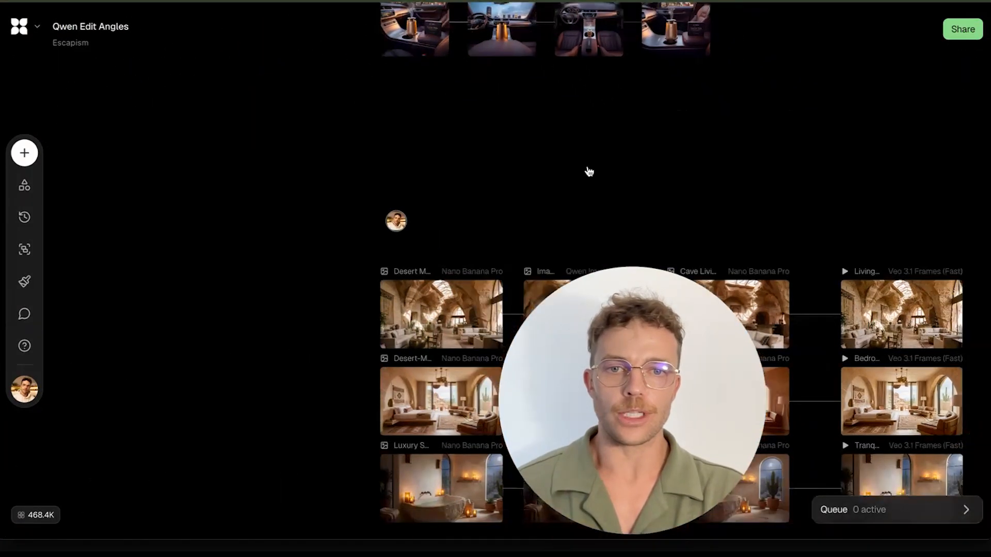
pyautogui.scroll(3, 587, 167)
pyautogui.scroll(-2, 587, 166)
pyautogui.hscroll(2, 587, 166)
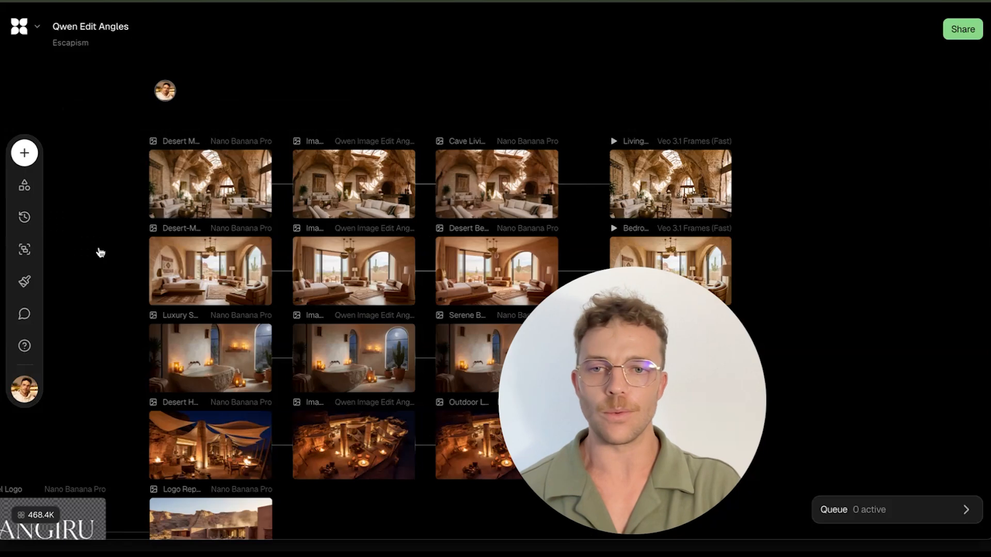
pyautogui.scroll(-3, 100, 252)
pyautogui.hscroll(-2, 100, 252)
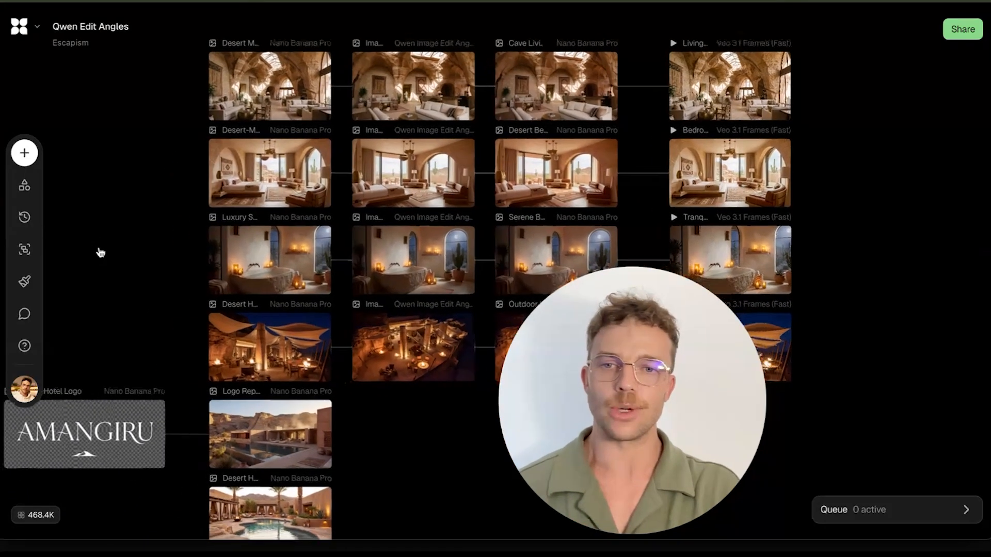
pyautogui.hscroll(-2, 100, 252)
pyautogui.scroll(1, 100, 252)
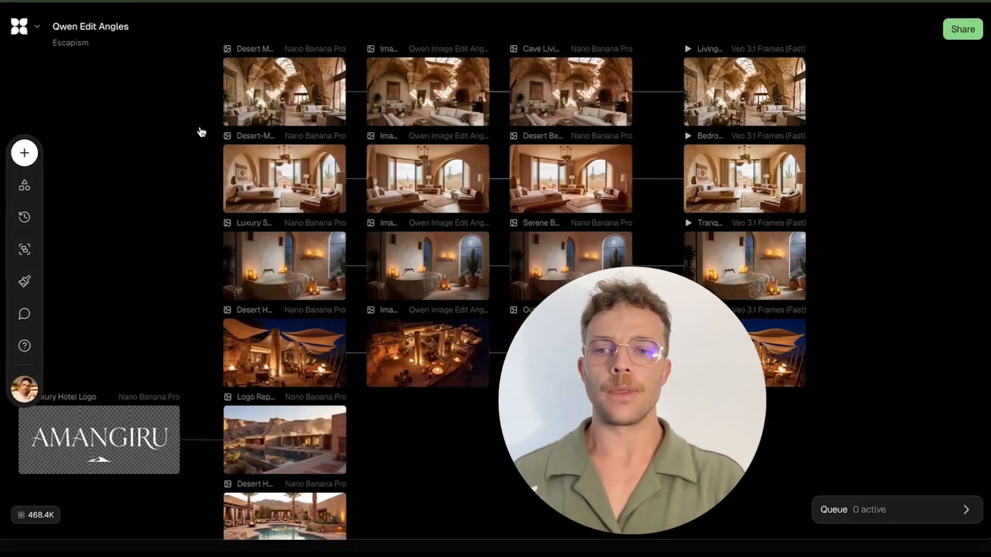
# - Read the full generation prompt of the Desert Modern Lobby image
pyautogui.click(251, 97)
pyautogui.scroll(5, 249, 92)
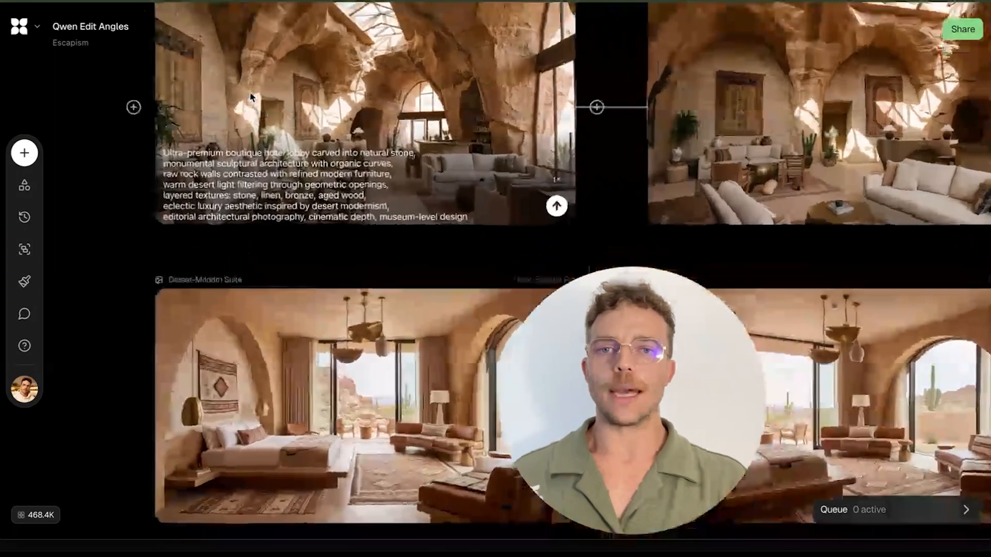
pyautogui.hscroll(1, 347, 278)
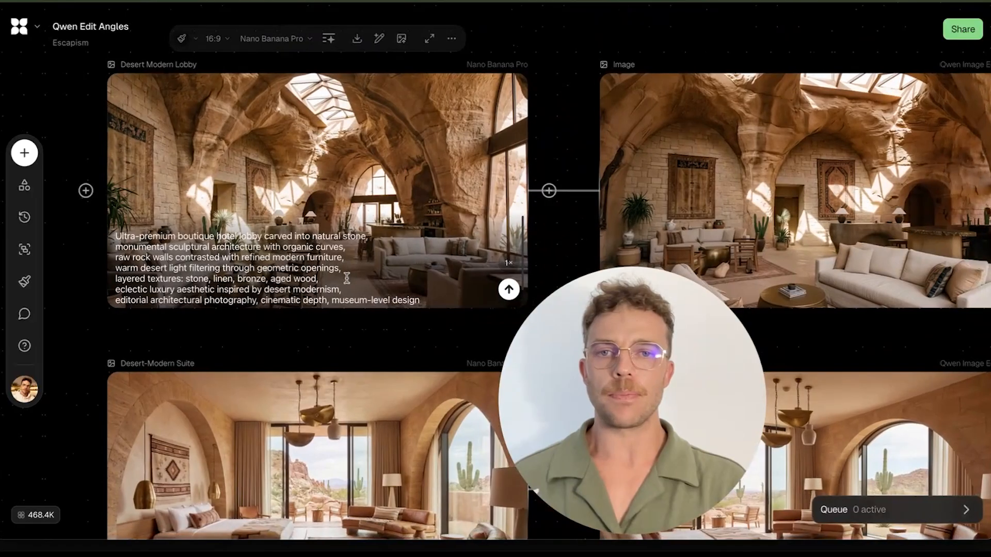
pyautogui.click(278, 271)
pyautogui.moveTo(279, 271); pyautogui.dragTo(277, 332)
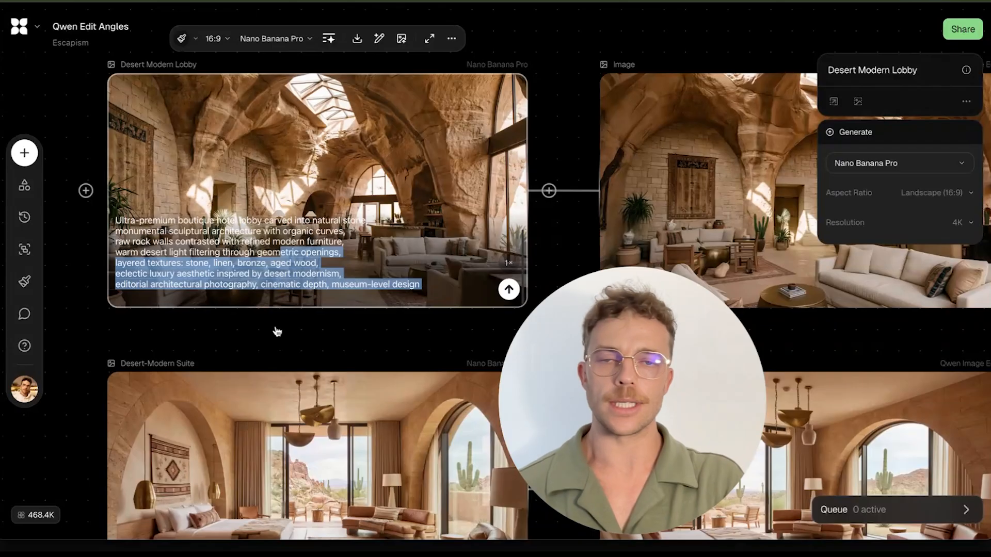
pyautogui.click(277, 332)
# - Inspect the generation settings of the lobby's Qwen angle variant and of the Cave Living Room image
pyautogui.scroll(-3, 276, 327)
pyautogui.hscroll(5, 276, 327)
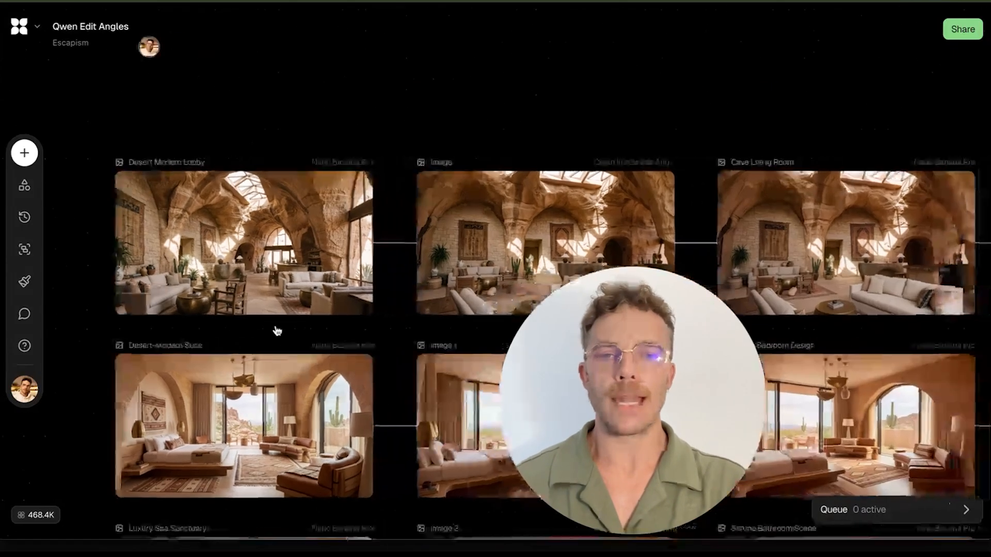
pyautogui.click(368, 240)
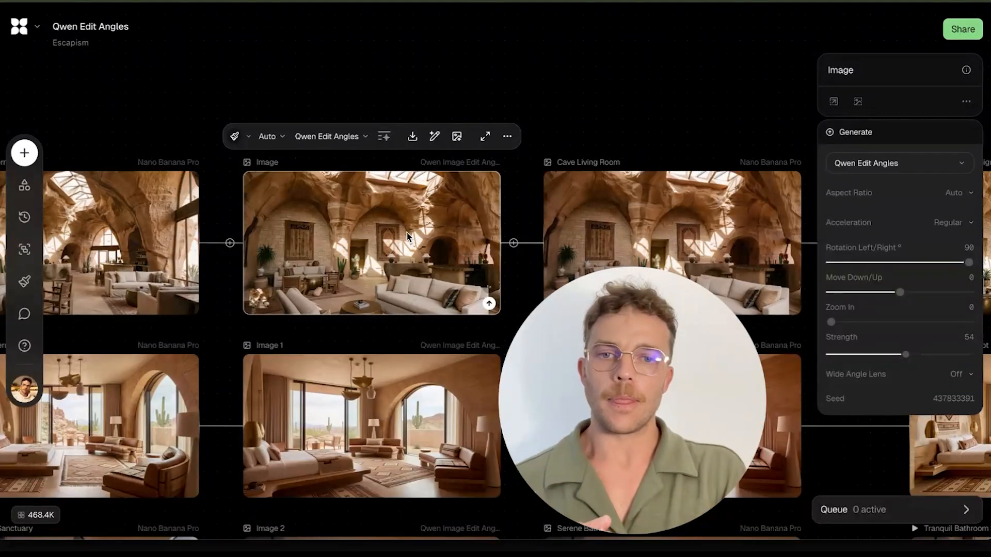
pyautogui.hscroll(3, 407, 237)
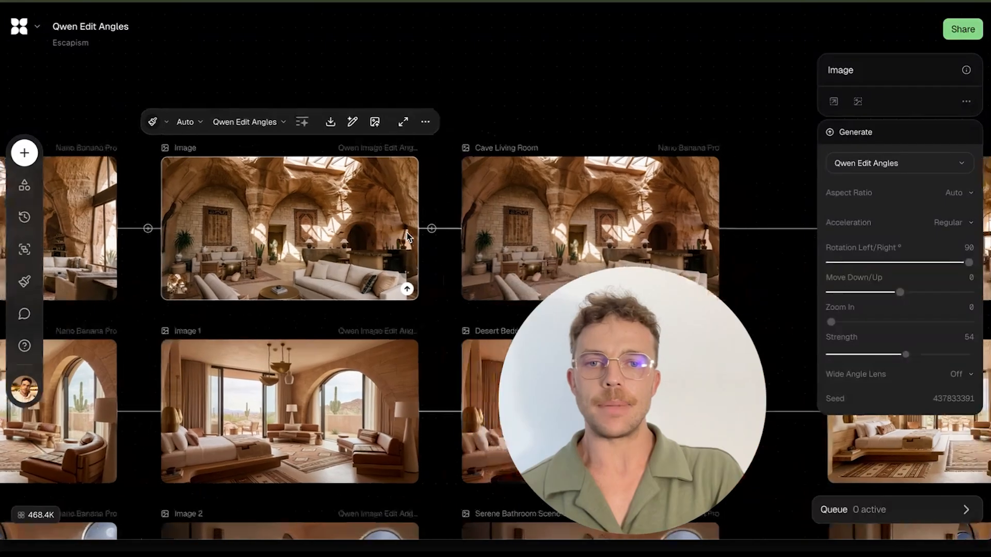
pyautogui.click(519, 206)
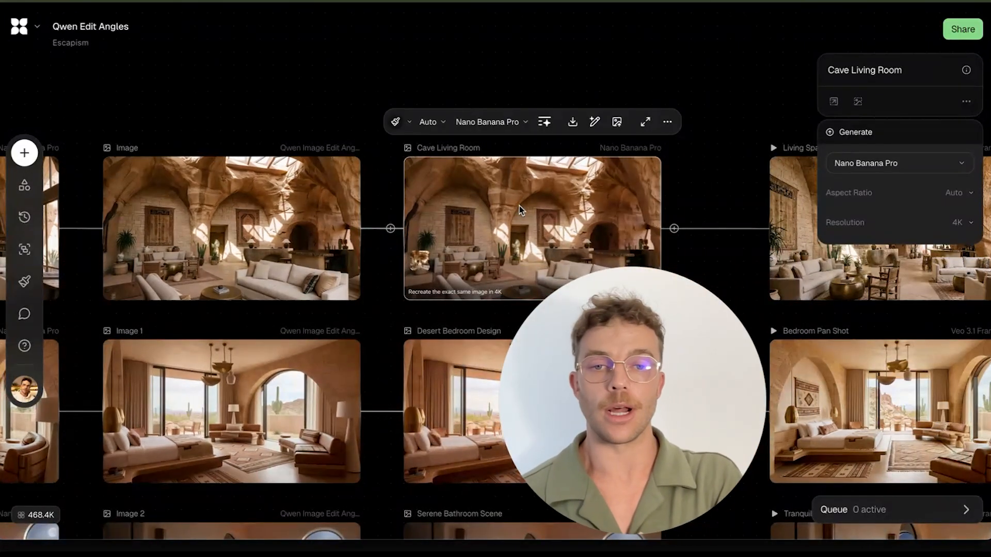
# - Compare the Desert Modern Lobby still with its Qwen angle and 4K recreation, through to the Living Space Design video
pyautogui.hscroll(-3, 519, 206)
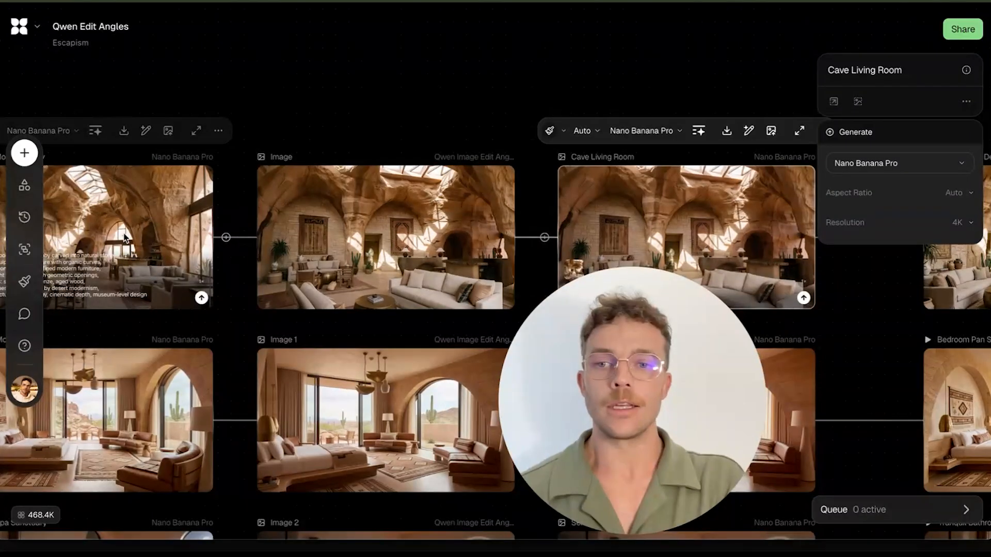
pyautogui.hscroll(-4, 110, 247)
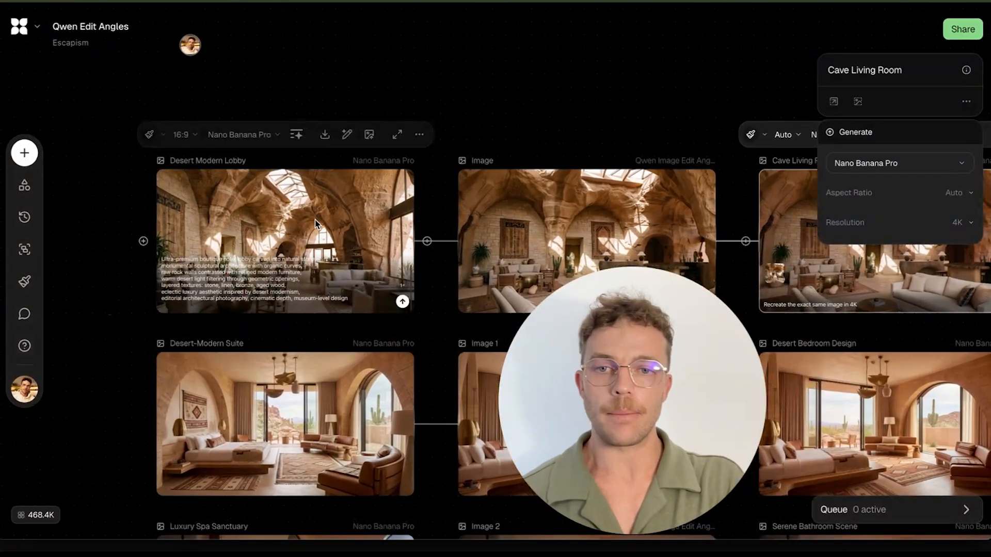
pyautogui.hscroll(5, 315, 220)
pyautogui.hscroll(2, 314, 220)
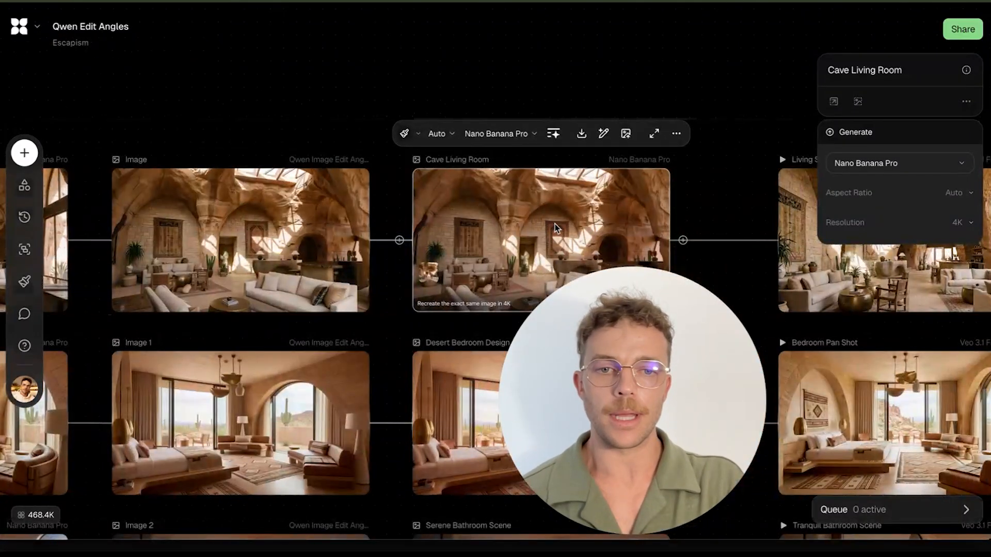
pyautogui.hscroll(5, 555, 224)
pyautogui.hscroll(2, 555, 224)
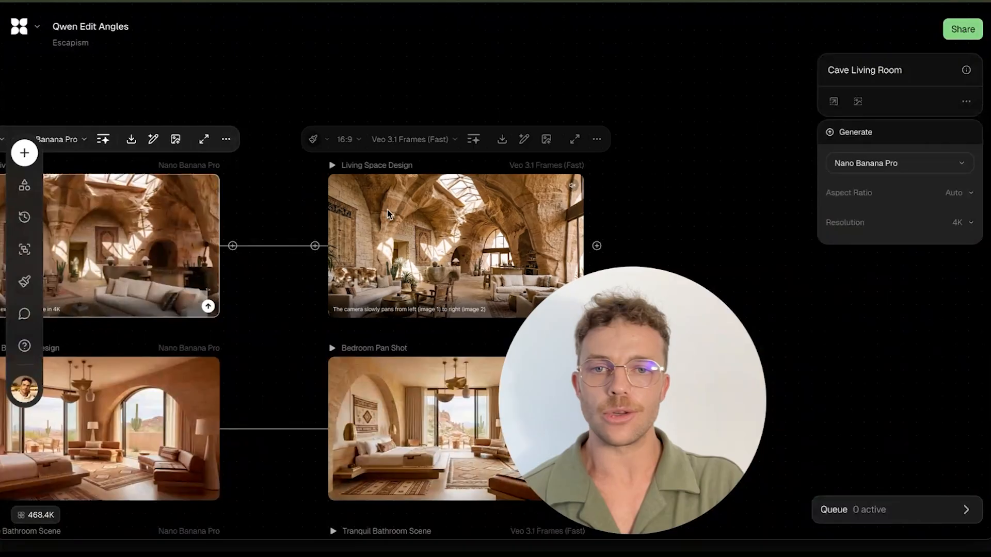
# - Branch a new video block off the Cave Living Room image, then delete that block
pyautogui.moveTo(233, 246); pyautogui.dragTo(335, 40)
pyautogui.click(426, 115)
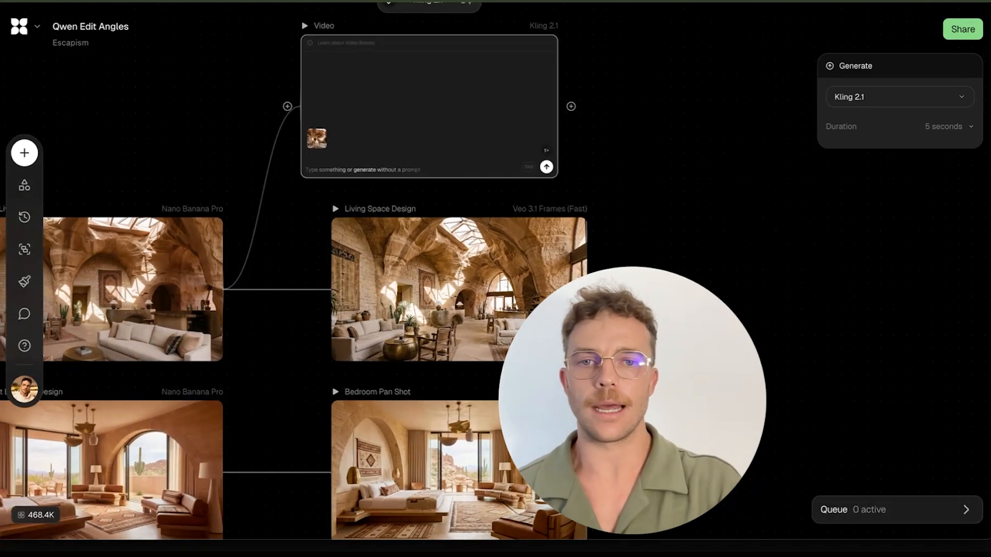
pyautogui.moveTo(693, 111); pyautogui.dragTo(457, 73)
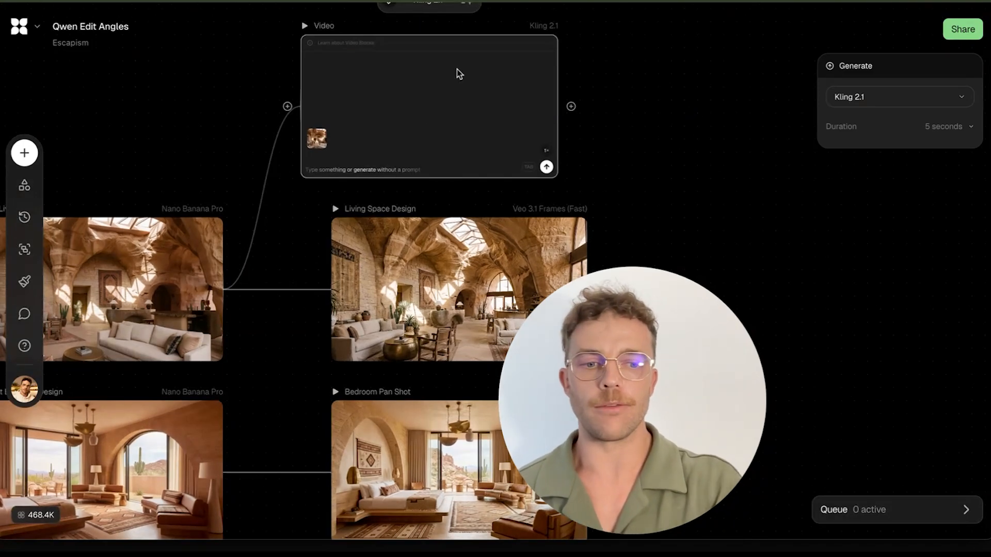
pyautogui.press('Delete')
# - Check the resolution and duration options of the Living Space Design video without changing them
pyautogui.scroll(-3, 433, 92)
pyautogui.hscroll(4, 433, 93)
pyautogui.click(411, 115)
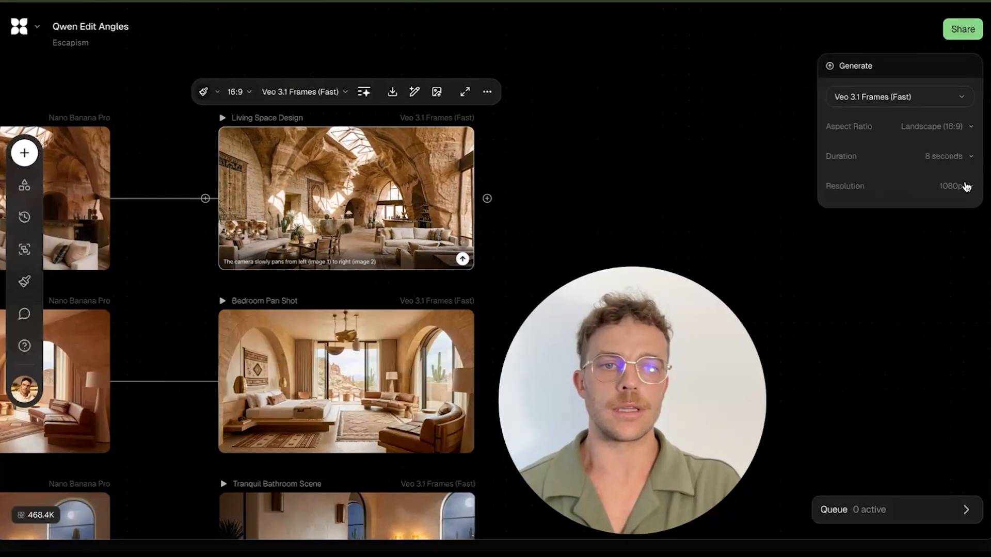
pyautogui.click(967, 185)
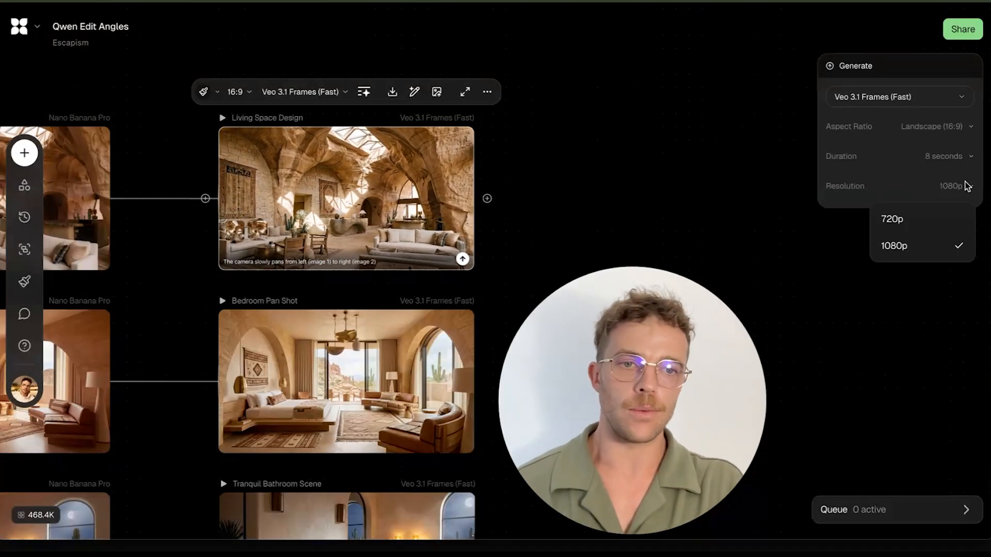
pyautogui.click(958, 154)
pyautogui.click(960, 159)
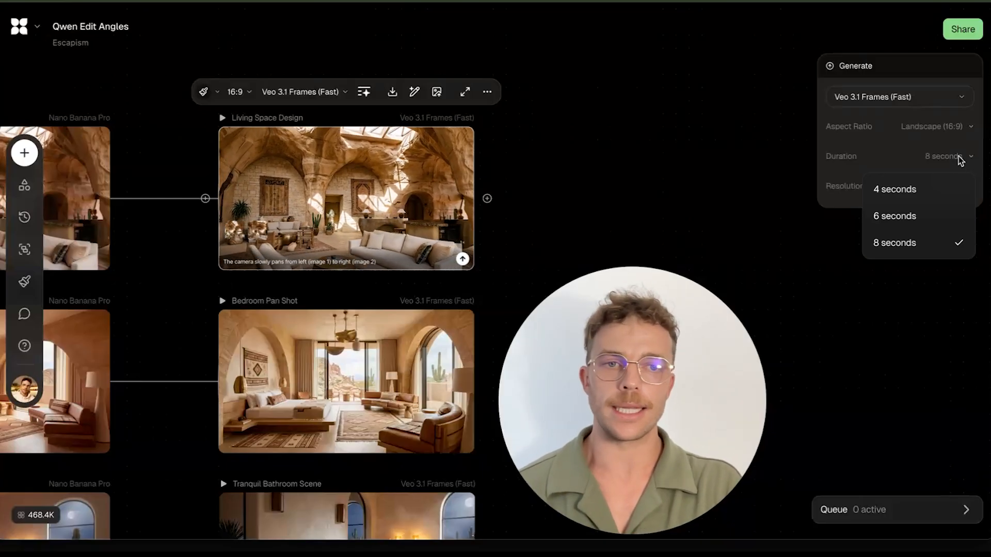
pyautogui.click(568, 181)
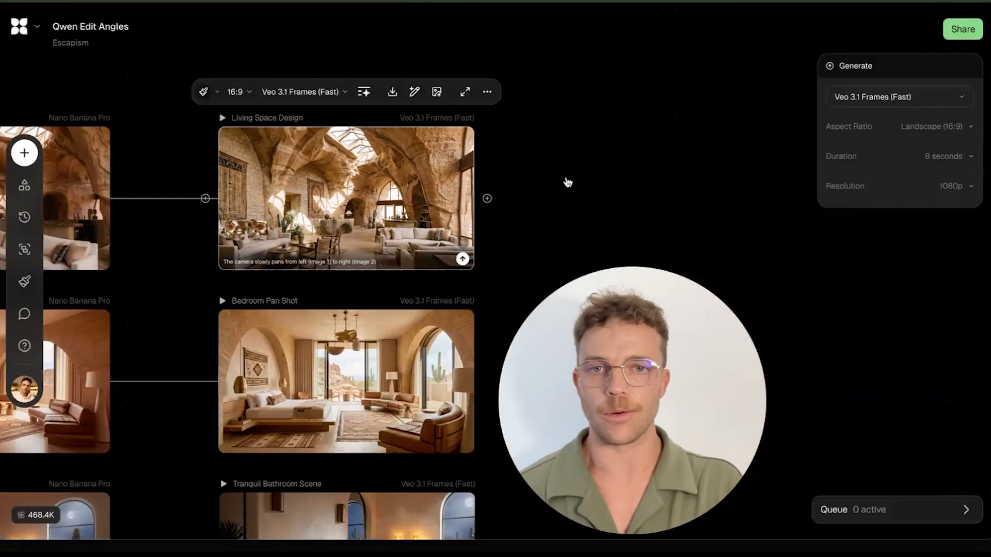
# - Browse the video models available for the Living Space Design video, keeping the current one
pyautogui.click(333, 102)
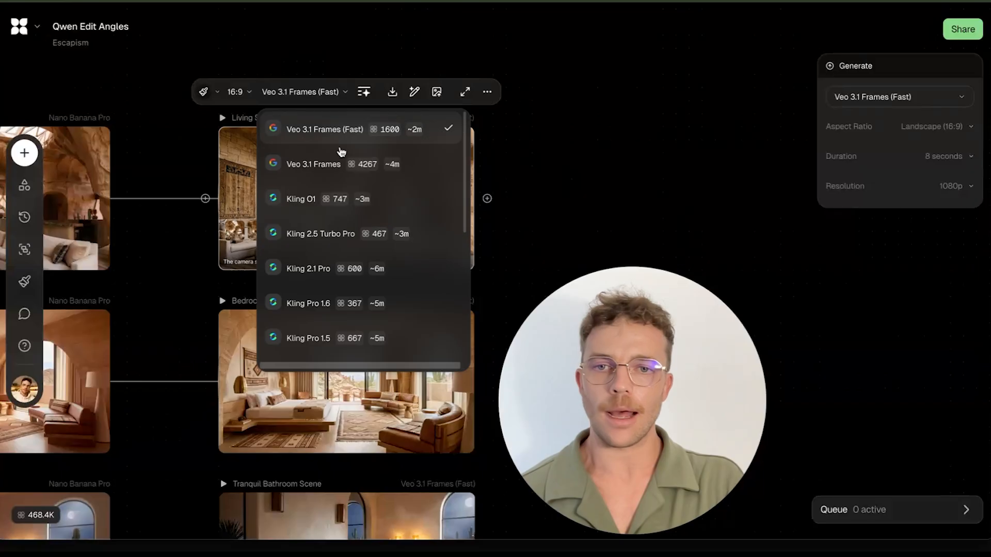
pyautogui.scroll(-3, 362, 274)
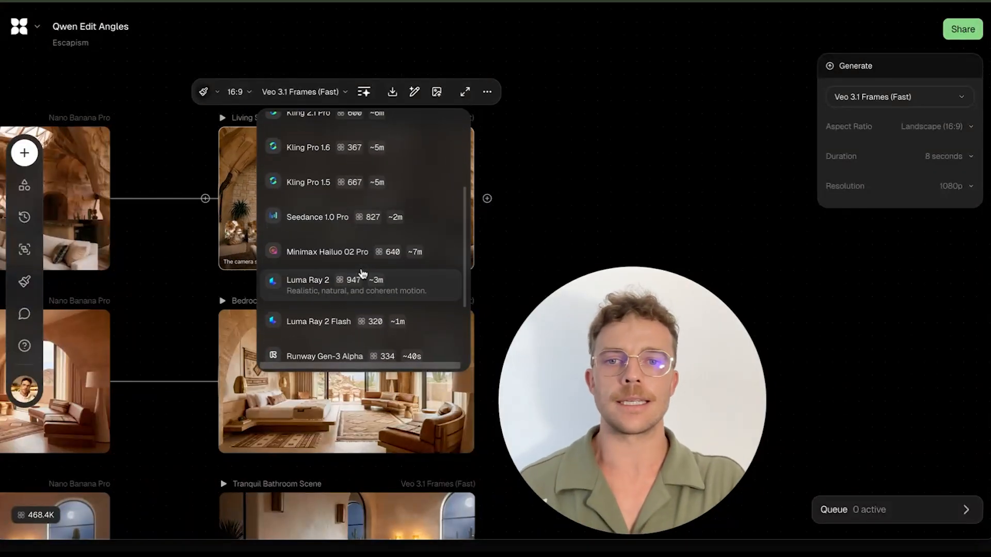
pyautogui.scroll(-2, 363, 273)
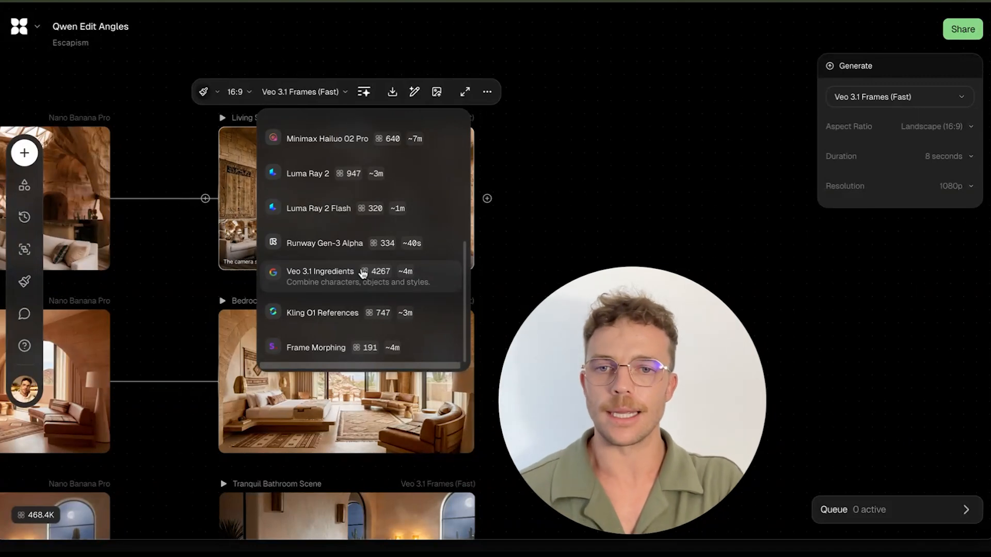
pyautogui.scroll(5, 362, 273)
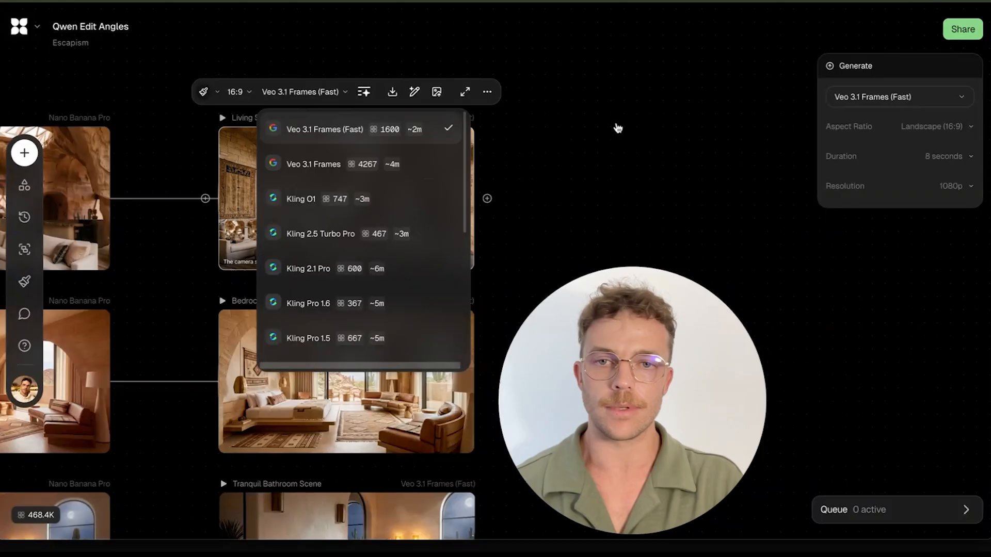
pyautogui.click(618, 128)
# - Read the camera movement prompts of the Bedroom Pan Shot, Tranquil Bathroom Scene and Aerial Dining View videos
pyautogui.scroll(-8, 619, 128)
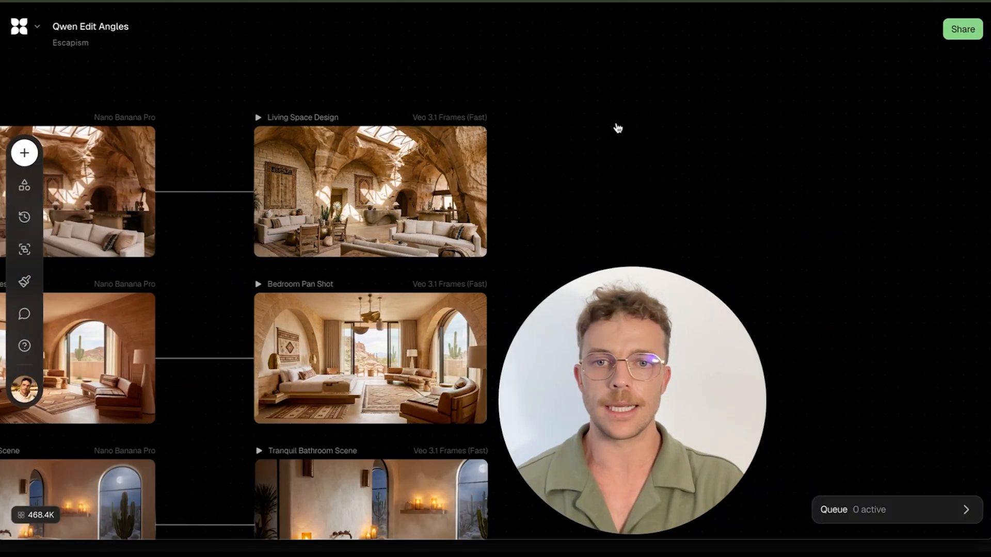
pyautogui.scroll(-2, 618, 128)
pyautogui.hscroll(-2, 618, 128)
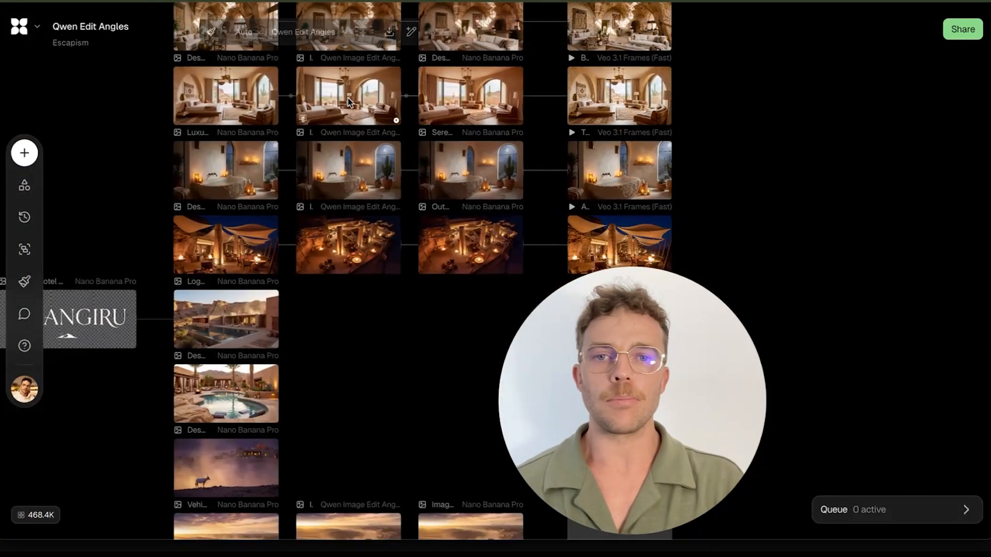
pyautogui.moveTo(614, 96)
pyautogui.scroll(5, 613, 95)
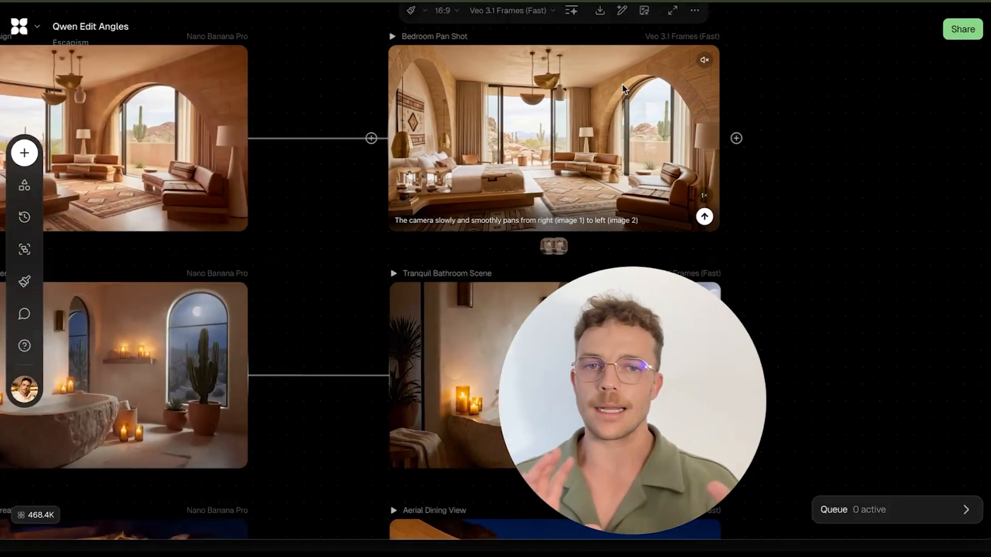
pyautogui.scroll(-5, 622, 88)
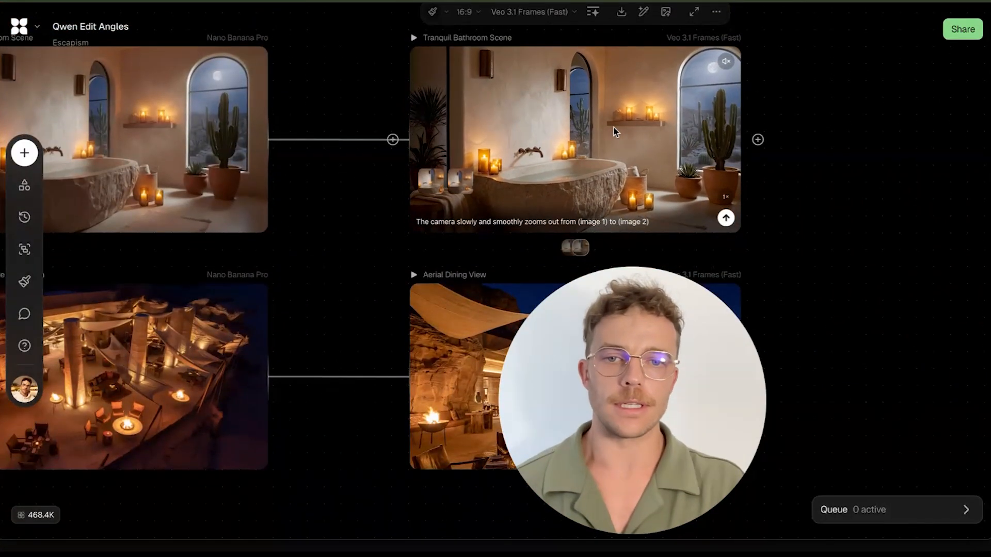
pyautogui.scroll(-5, 614, 128)
pyautogui.scroll(1, 583, 88)
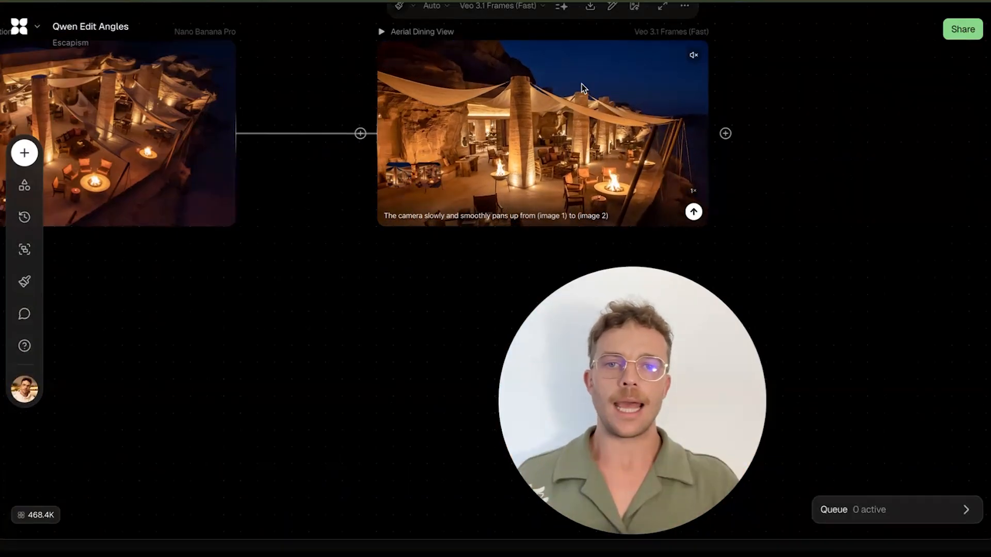
pyautogui.scroll(-1, 583, 88)
pyautogui.scroll(-5, 582, 88)
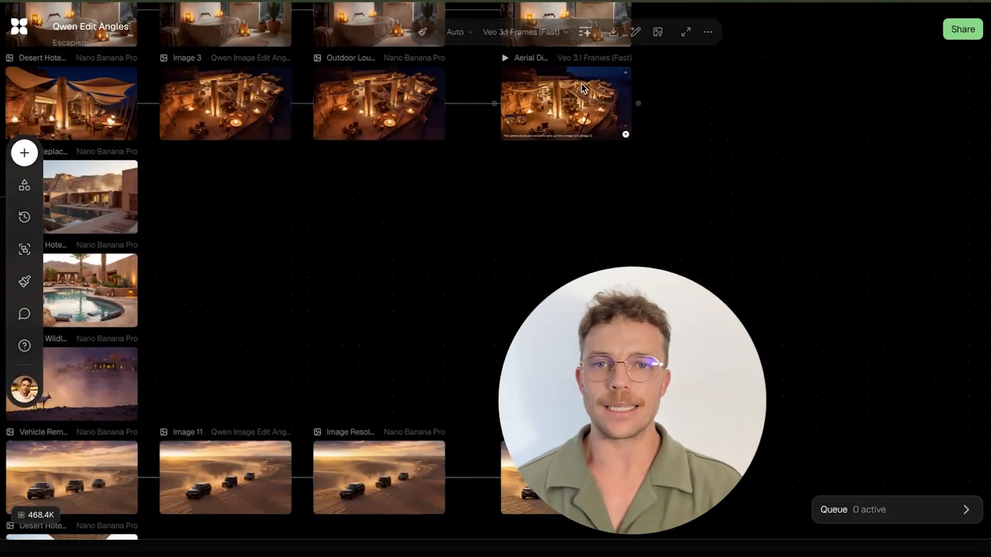
# - Look over the hotel logo branch and the remaining desert stills in the Nano Banana Pro column
pyautogui.scroll(3, 444, 166)
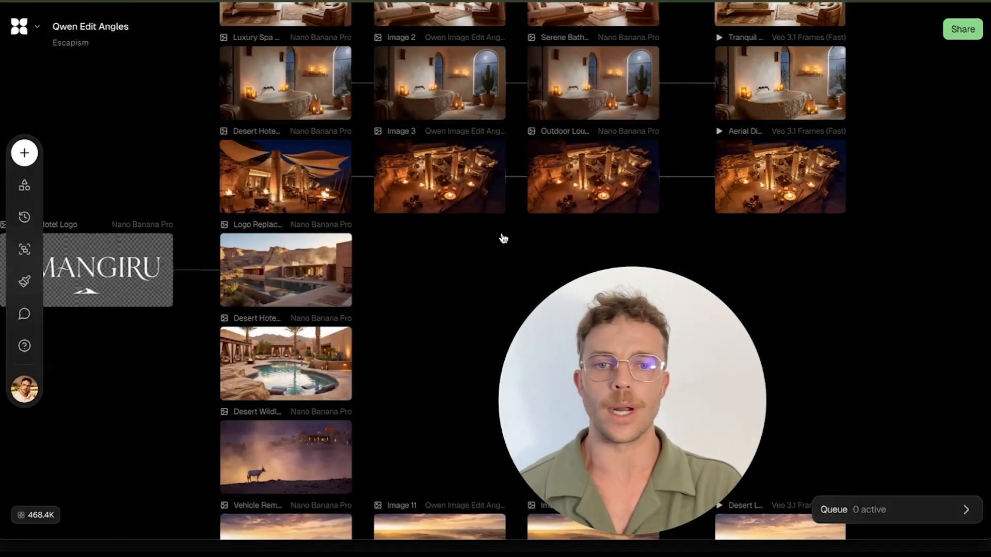
pyautogui.hscroll(3, 503, 238)
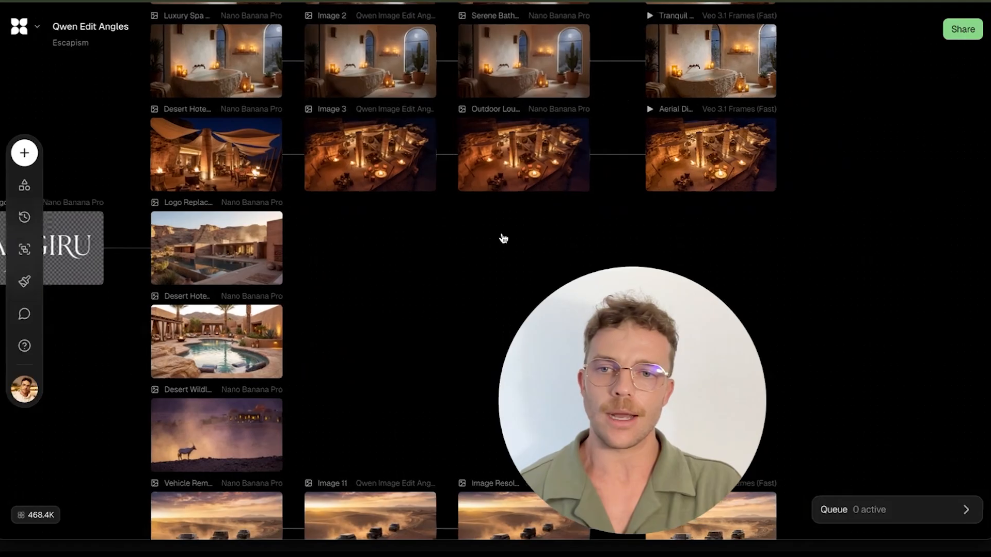
pyautogui.hscroll(-8, 503, 238)
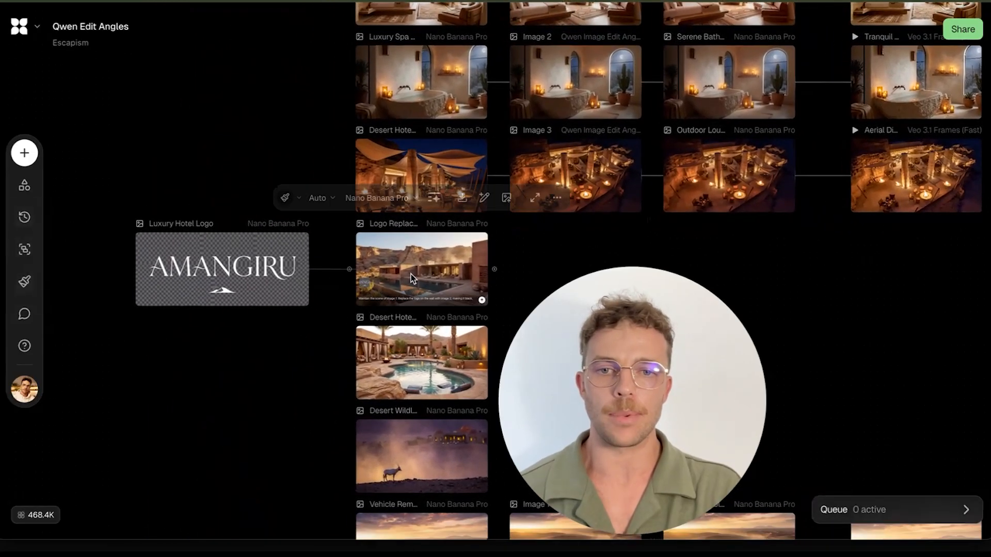
pyautogui.scroll(-10, 411, 274)
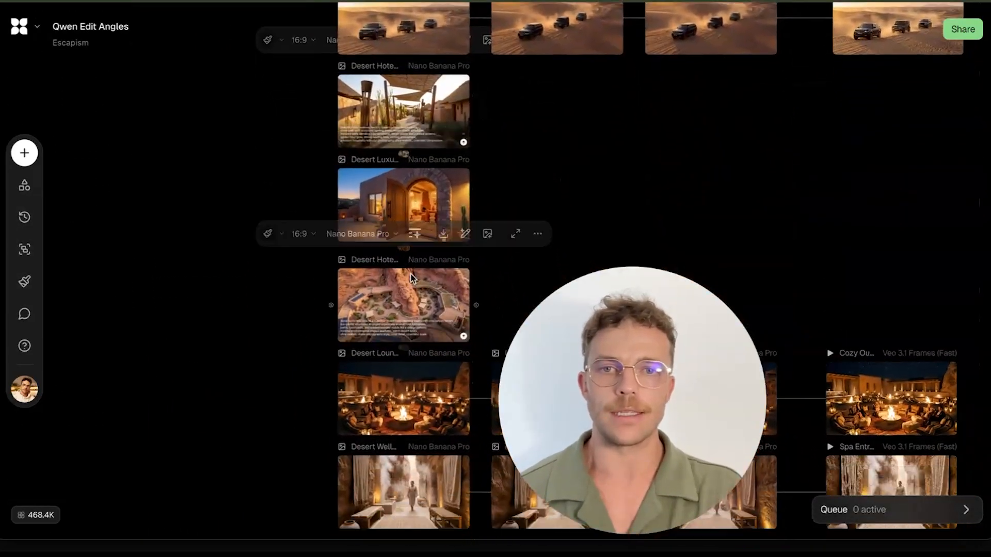
pyautogui.scroll(-10, 410, 274)
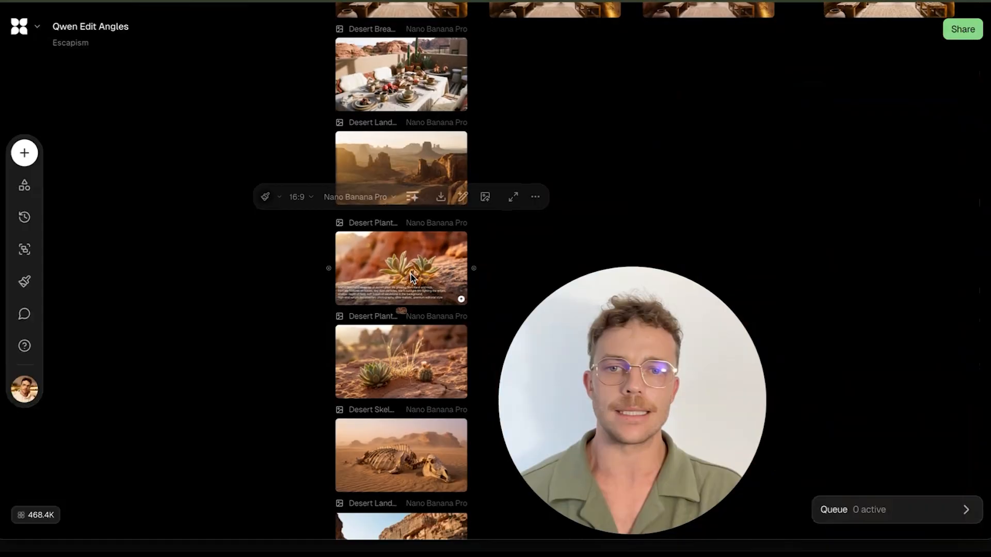
pyautogui.scroll(-2, 411, 274)
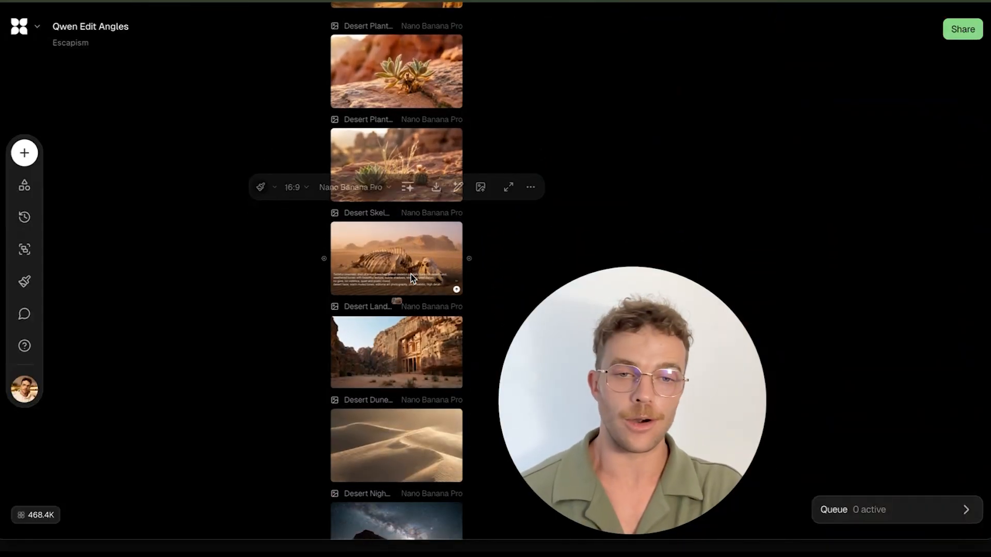
pyautogui.scroll(-6, 411, 274)
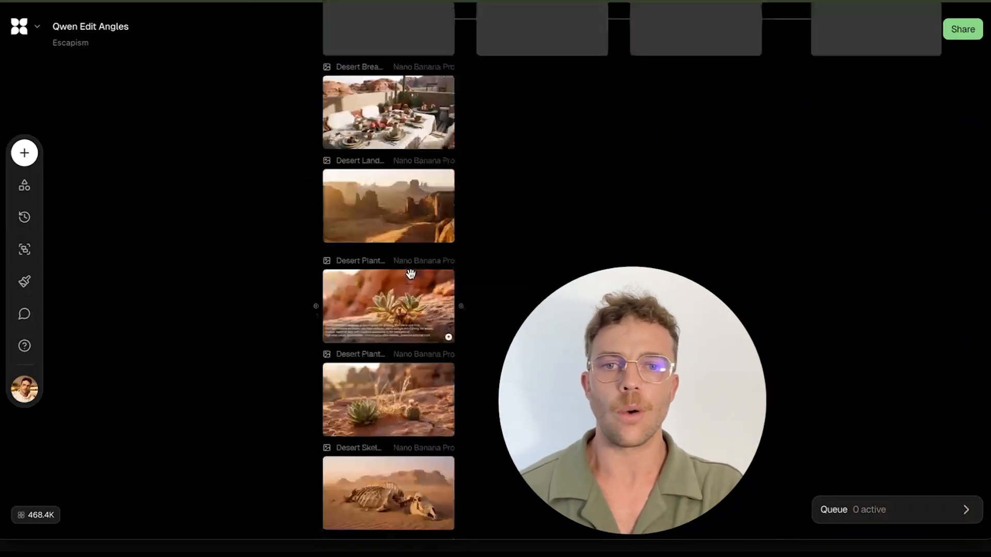
pyautogui.scroll(5, 411, 274)
pyautogui.click(471, 174)
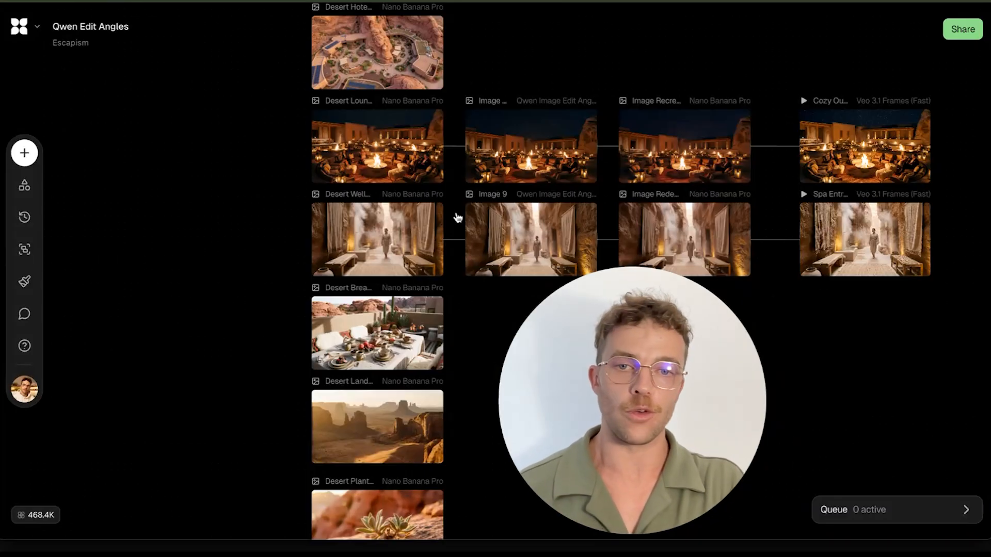
# - Read the Spa Entrance Scene video's prompt and trace its source images back to the Desert Wellness Spa still
pyautogui.hscroll(10, 457, 217)
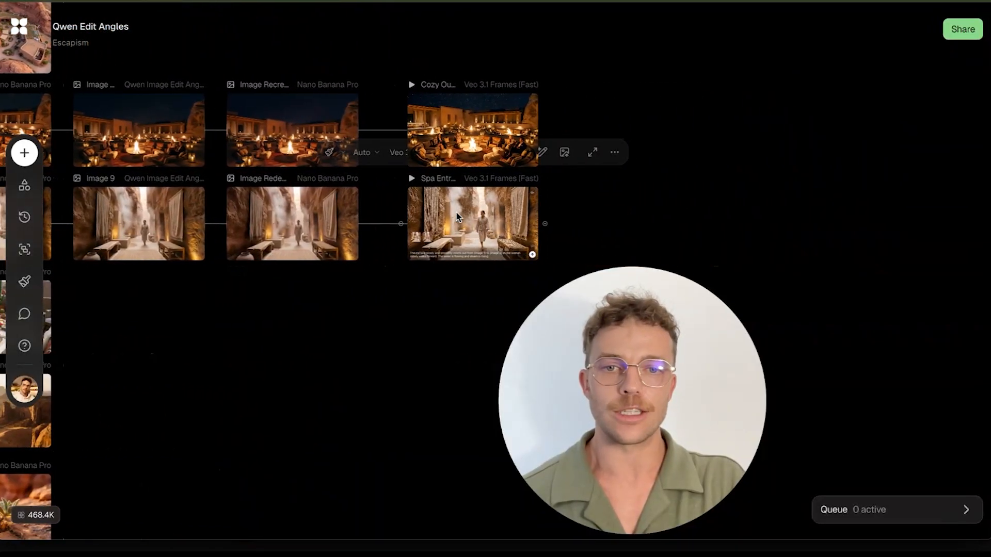
pyautogui.scroll(5, 457, 218)
pyautogui.hscroll(5, 458, 217)
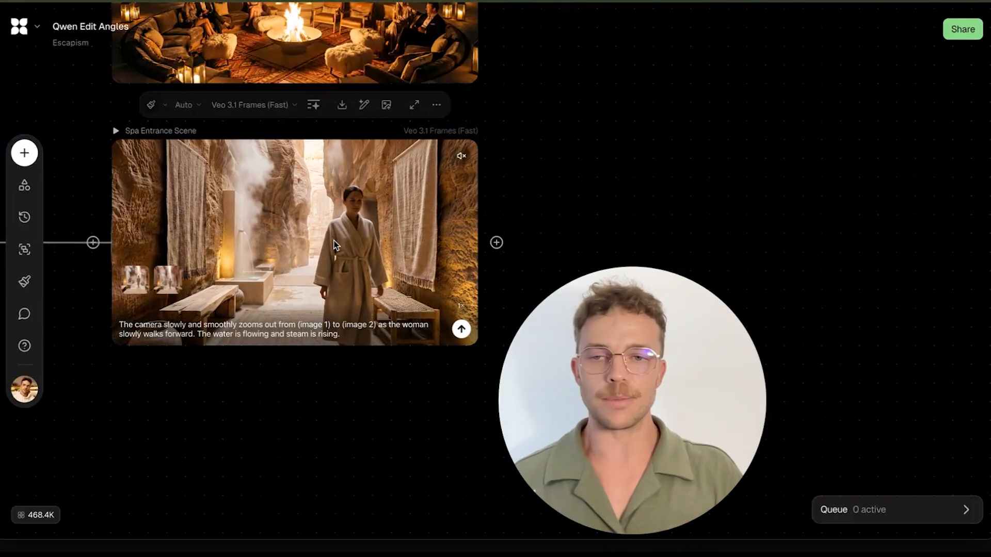
pyautogui.hscroll(-15, 334, 244)
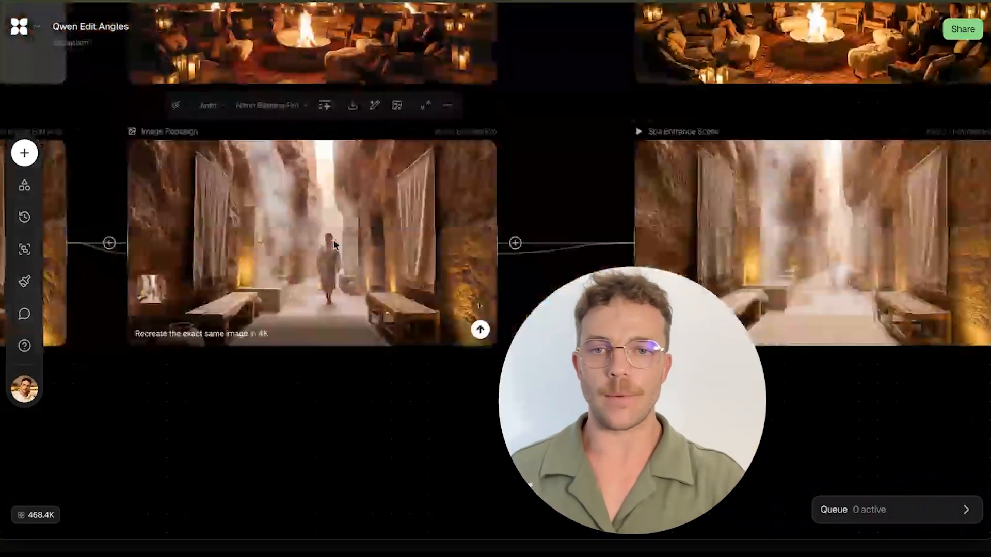
pyautogui.hscroll(-5, 333, 240)
pyautogui.scroll(-5, 334, 241)
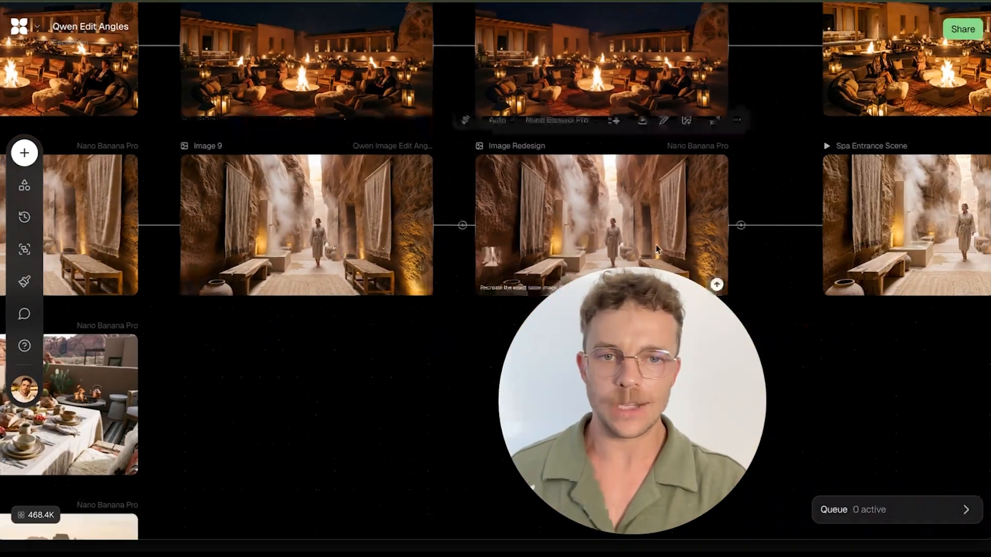
pyautogui.hscroll(-5, 326, 225)
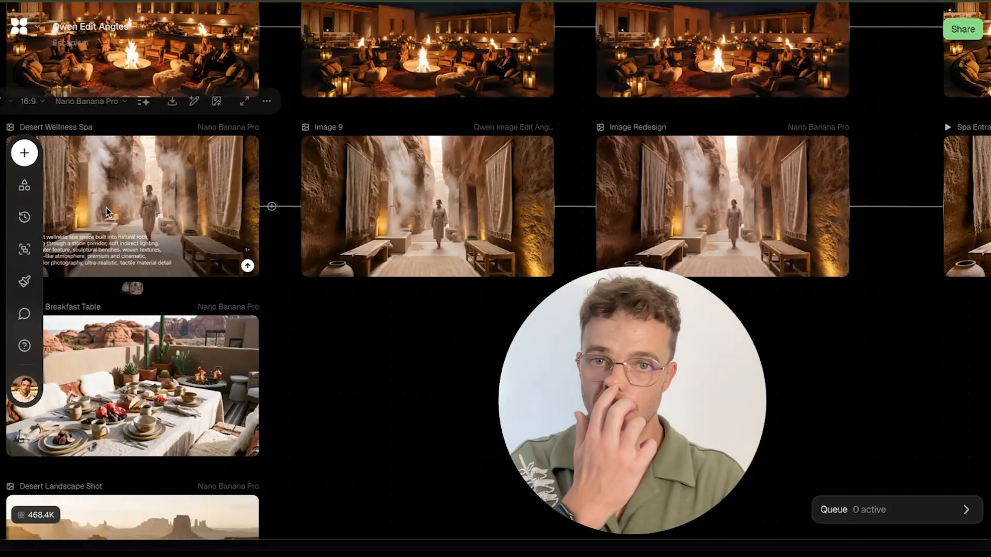
# - Review the Spa Entrance Scene video again and read the Cozy Outdoor Lounge video's prompt above it
pyautogui.hscroll(8, 107, 211)
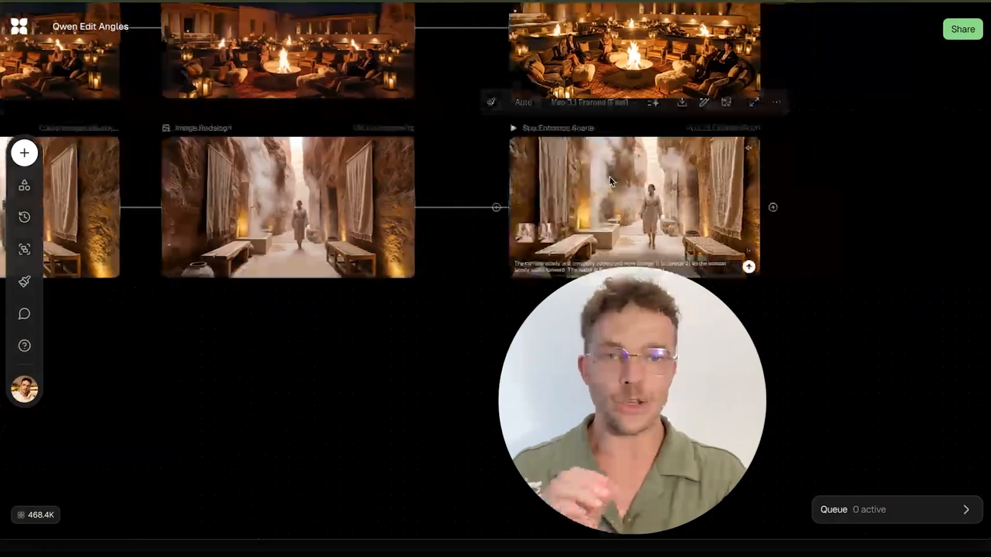
pyautogui.hscroll(2, 610, 182)
pyautogui.scroll(2, 610, 182)
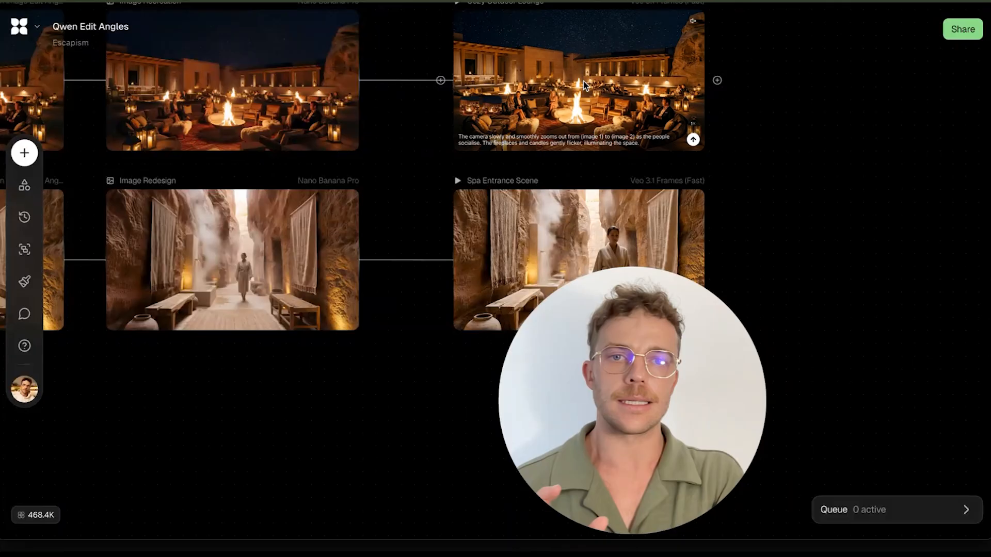
# - Look closely at the Cozy Outdoor Lounge video and its zoom-out prompt
pyautogui.hscroll(1, 585, 83)
pyautogui.scroll(1, 585, 83)
pyautogui.scroll(10, 584, 82)
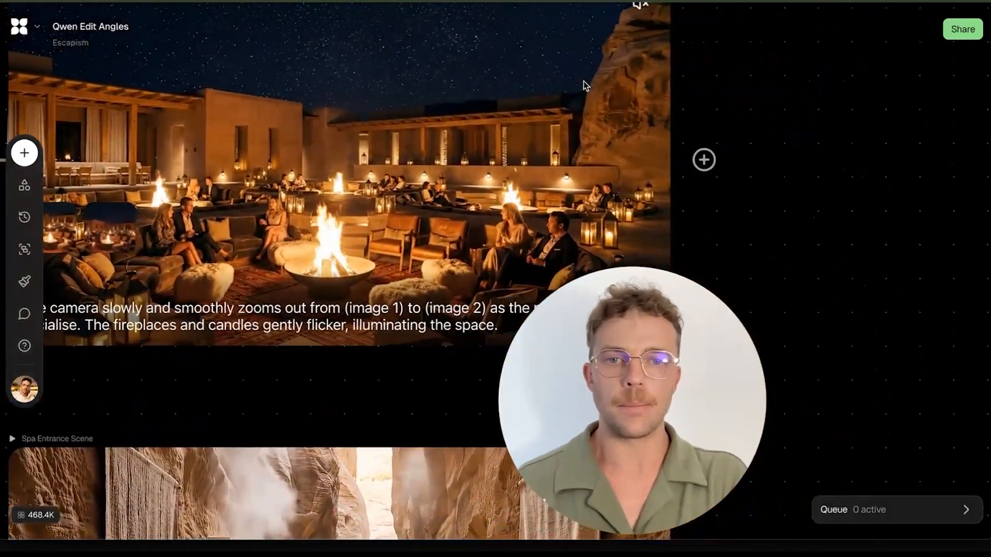
pyautogui.scroll(-4, 584, 85)
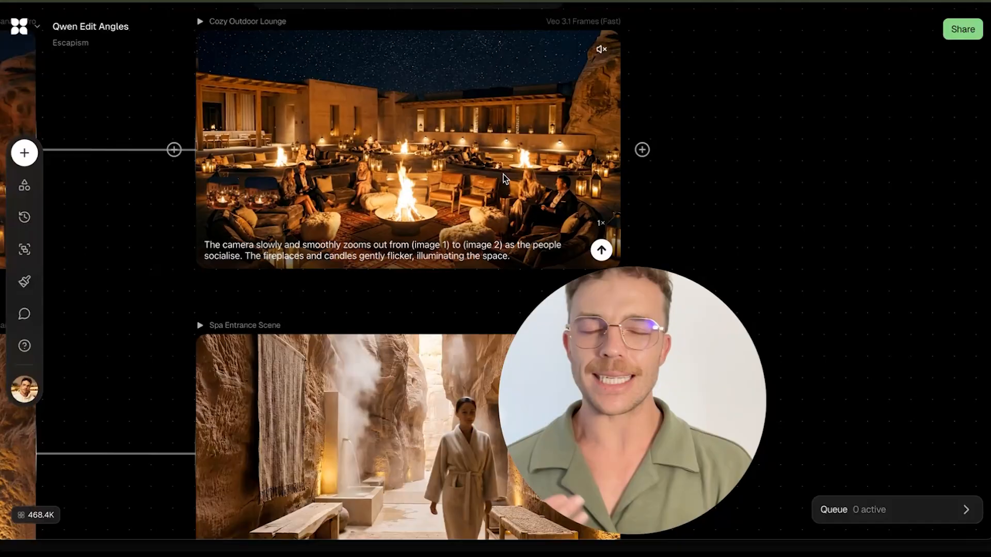
# - Compare the Vehicle Removal Edit still with its Qwen angle variant and the 4K Image Resolution Upgrade, reading their prompts
pyautogui.scroll(-3, 503, 175)
pyautogui.scroll(-5, 503, 174)
pyautogui.scroll(-5, 503, 175)
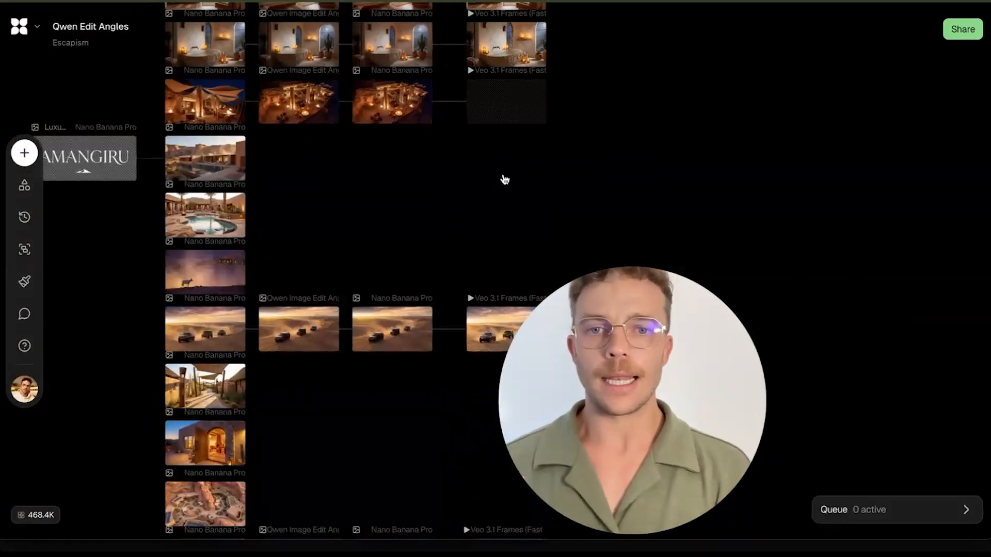
pyautogui.hscroll(2, 505, 179)
pyautogui.click(118, 298)
pyautogui.scroll(10, 118, 299)
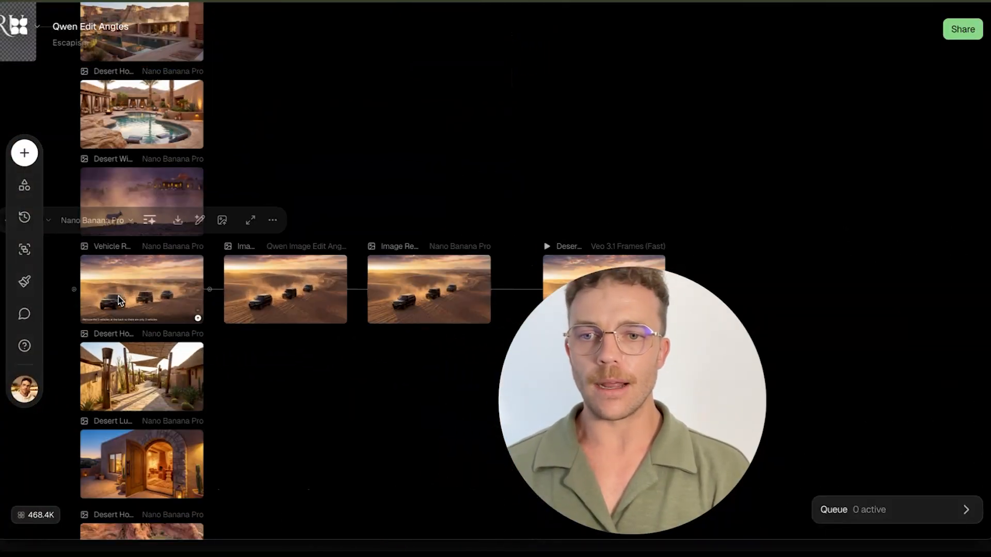
pyautogui.hscroll(6, 119, 296)
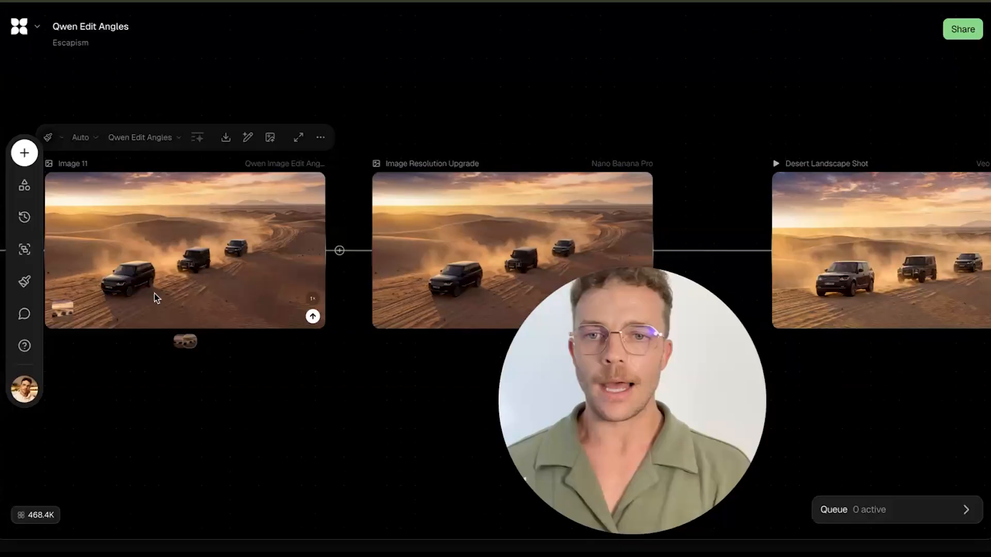
pyautogui.hscroll(-6, 249, 254)
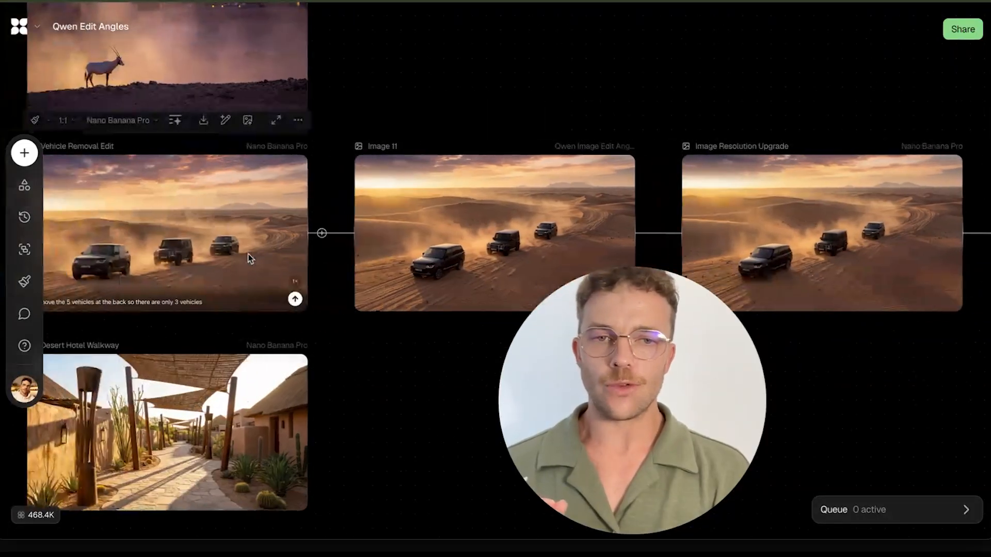
pyautogui.click(911, 232)
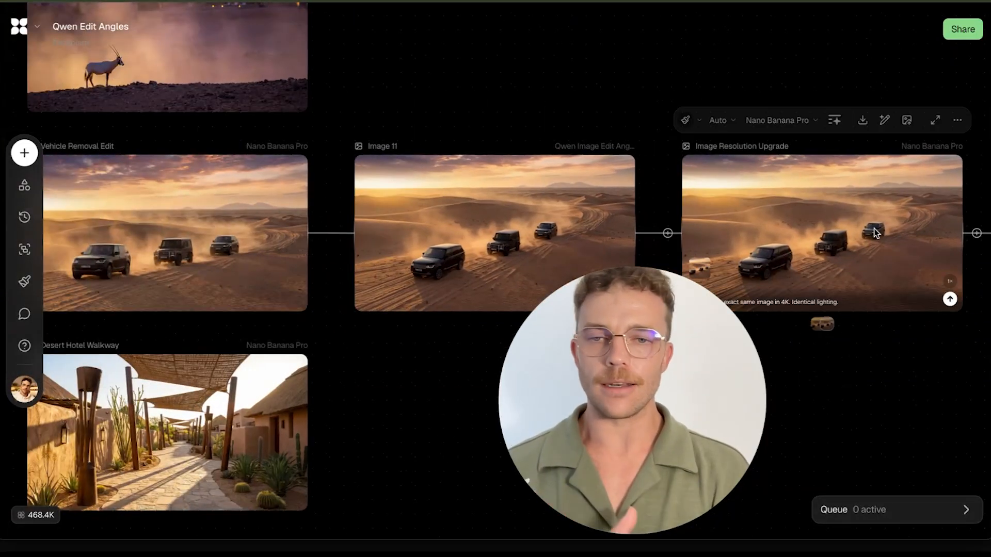
pyautogui.hscroll(6, 875, 232)
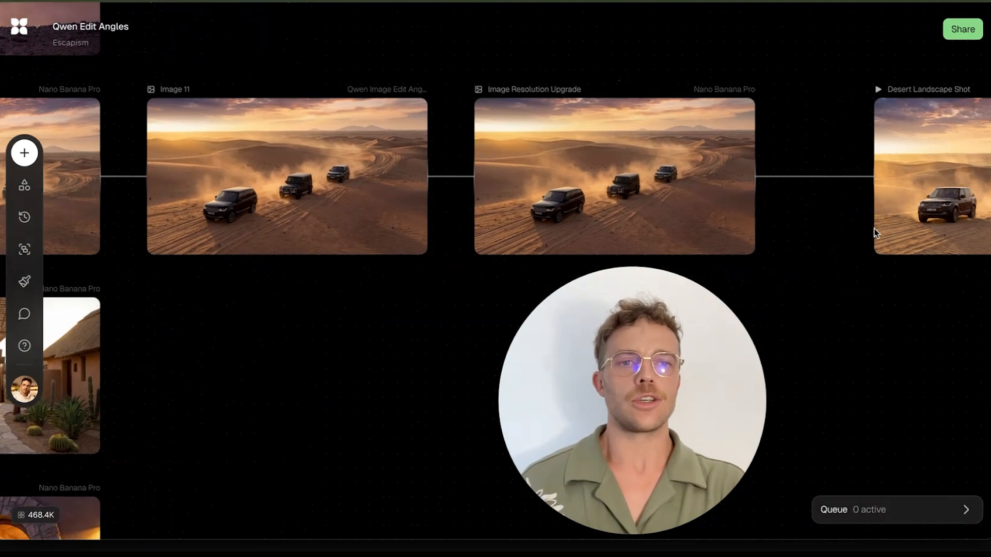
# - Review the Desert Landscape Shot video and read its camera movement prompt
pyautogui.hscroll(10, 876, 232)
pyautogui.scroll(-3, 876, 232)
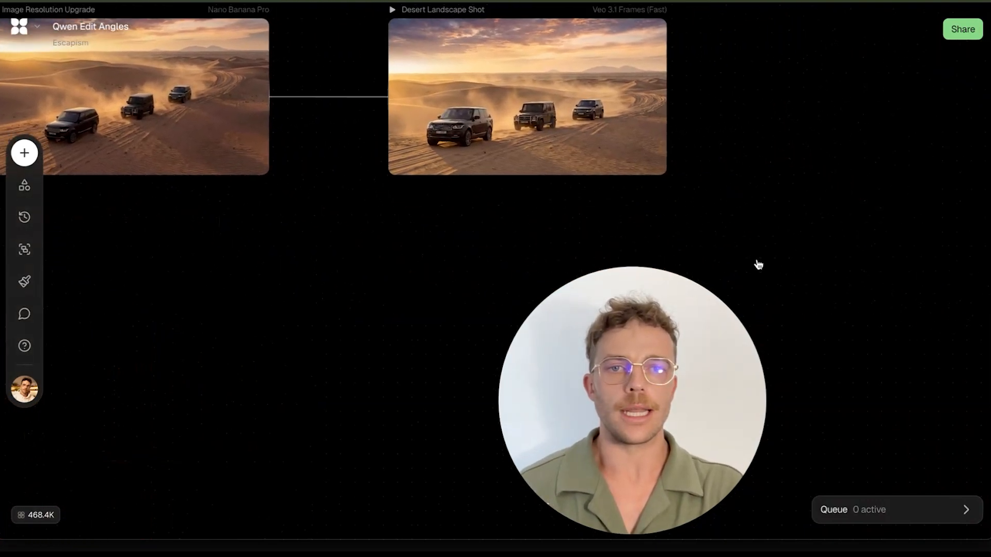
pyautogui.scroll(1, 622, 135)
pyautogui.moveTo(330, 157)
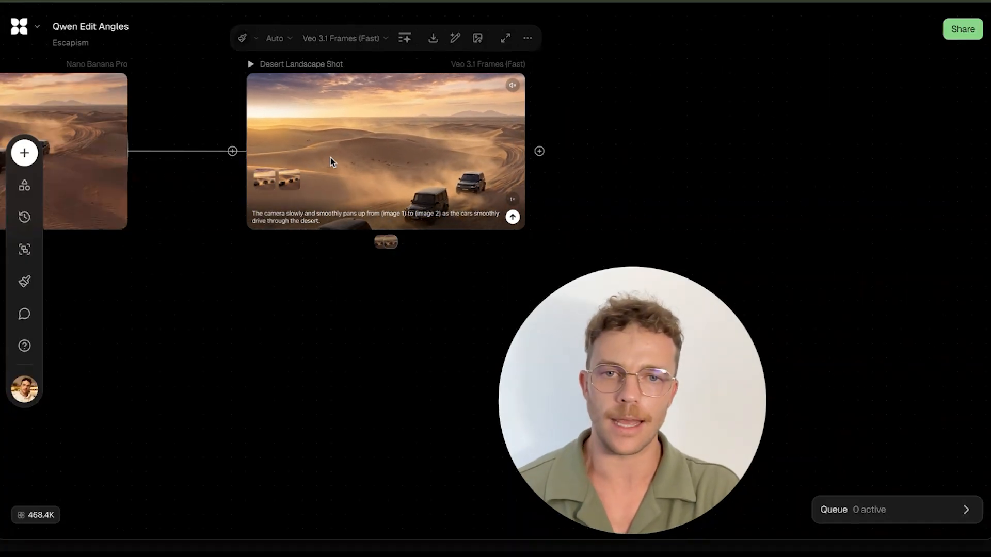
pyautogui.scroll(3, 330, 157)
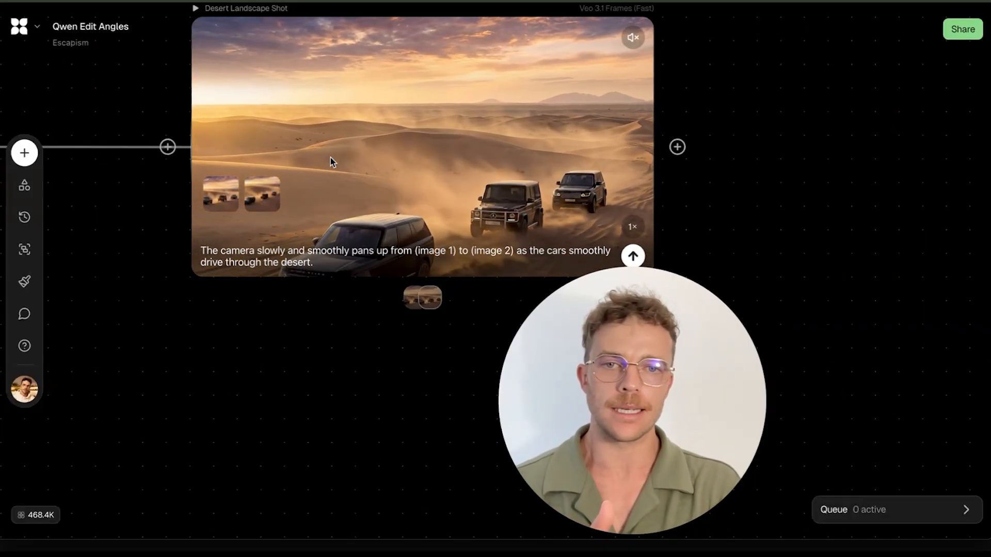
pyautogui.scroll(-5, 330, 157)
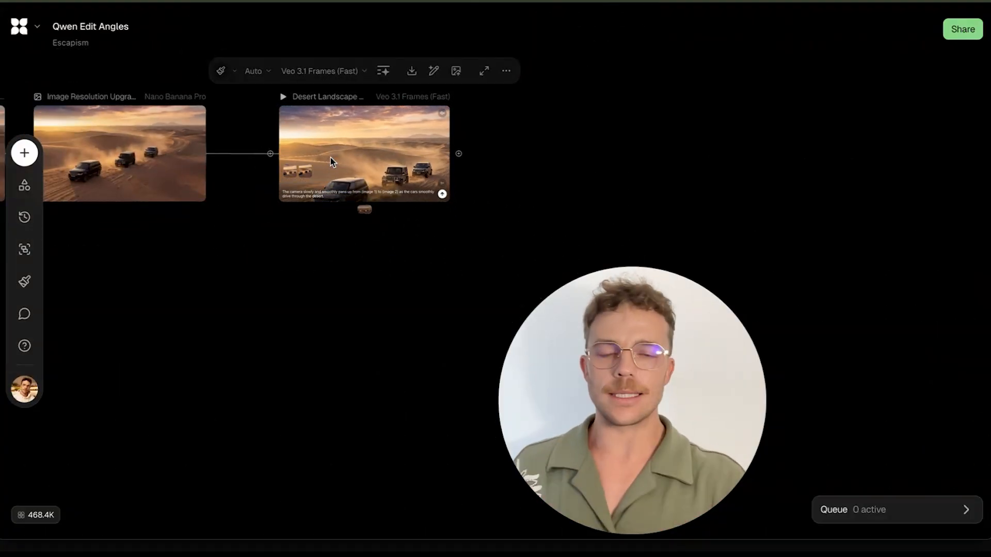
# - Read the prompts of the Logo Replacement still and the Luxury Hotel Logo image that feeds it
pyautogui.hscroll(-9, 331, 158)
pyautogui.scroll(6, 331, 158)
pyautogui.scroll(1, 330, 158)
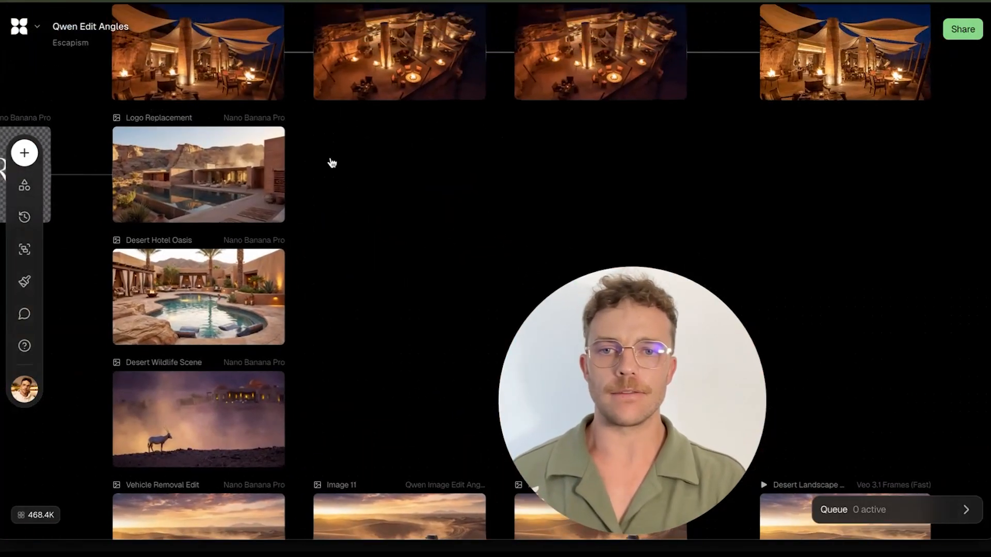
pyautogui.scroll(5, 330, 158)
pyautogui.hscroll(-9, 330, 157)
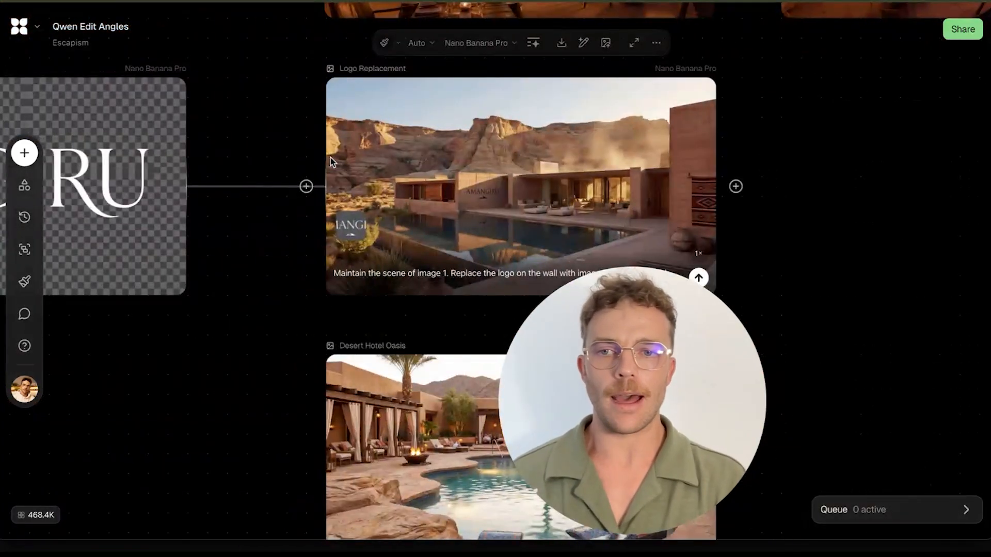
pyautogui.hscroll(-10, 331, 157)
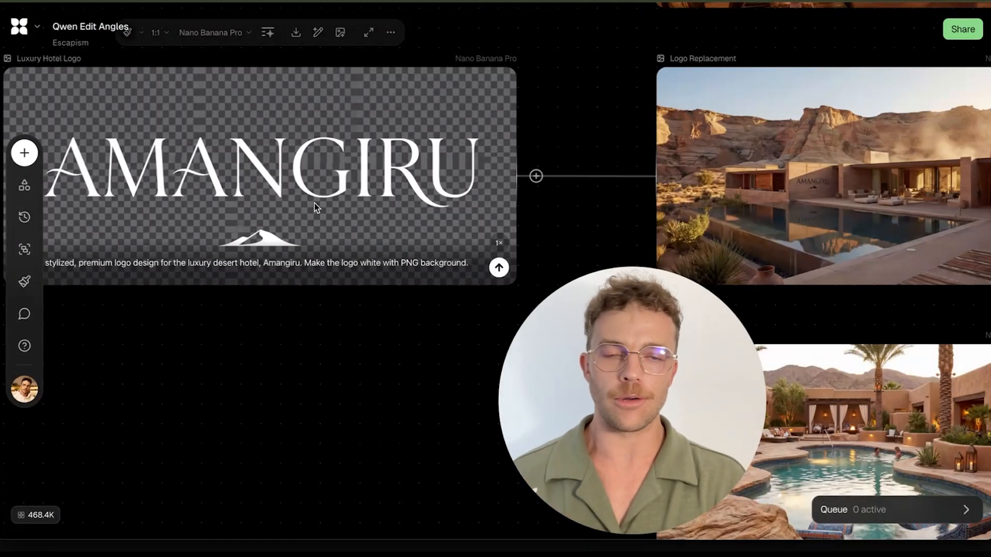
# - Inspect the black AMANGIRU logo on the wall of the Logo Replacement still up close
pyautogui.hscroll(11, 314, 203)
pyautogui.click(414, 152)
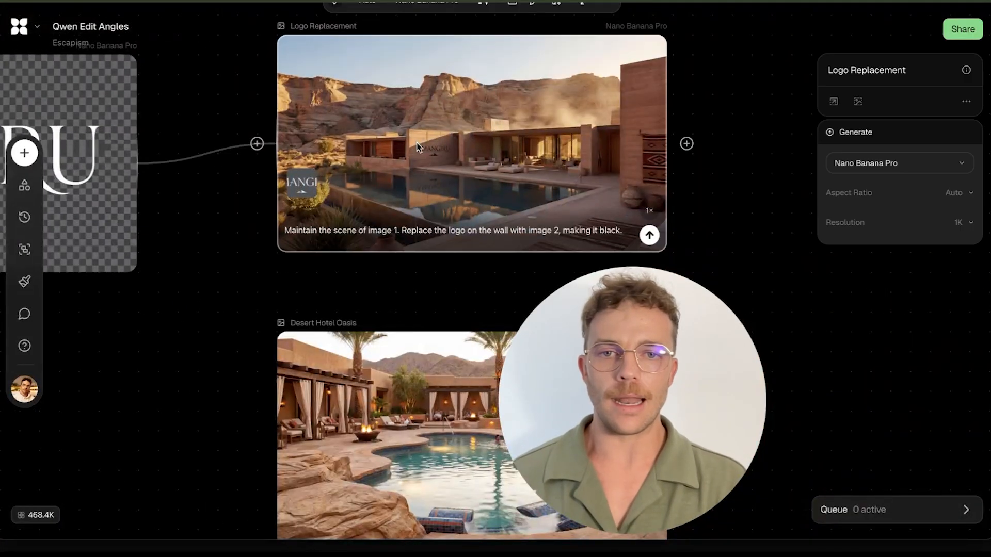
pyautogui.scroll(10, 416, 143)
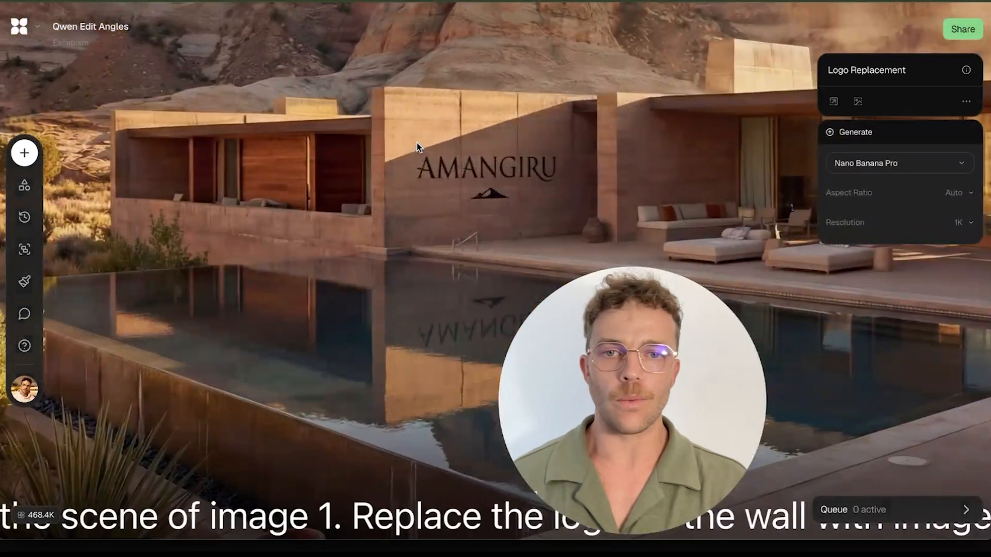
pyautogui.scroll(-10, 416, 144)
pyautogui.scroll(-2, 417, 142)
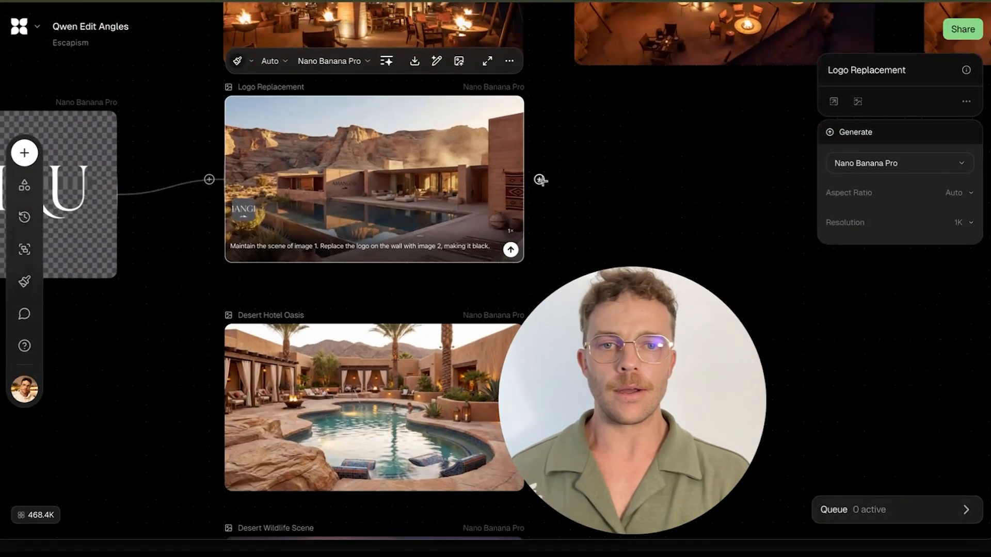
# - Branch a new image block off the Logo Replacement still and set its model to Qwen Image Edit Angles
pyautogui.moveTo(583, 180); pyautogui.dragTo(584, 181)
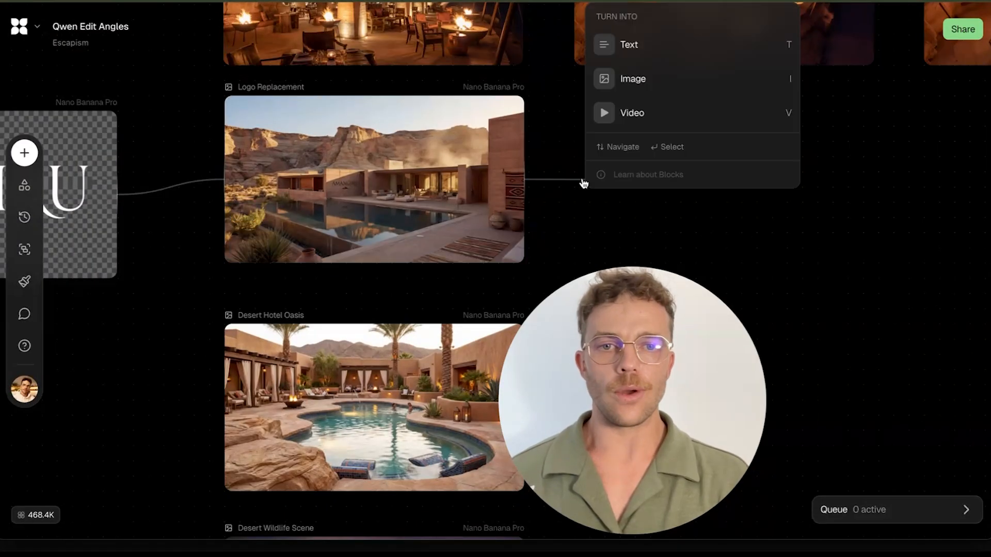
pyautogui.click(659, 78)
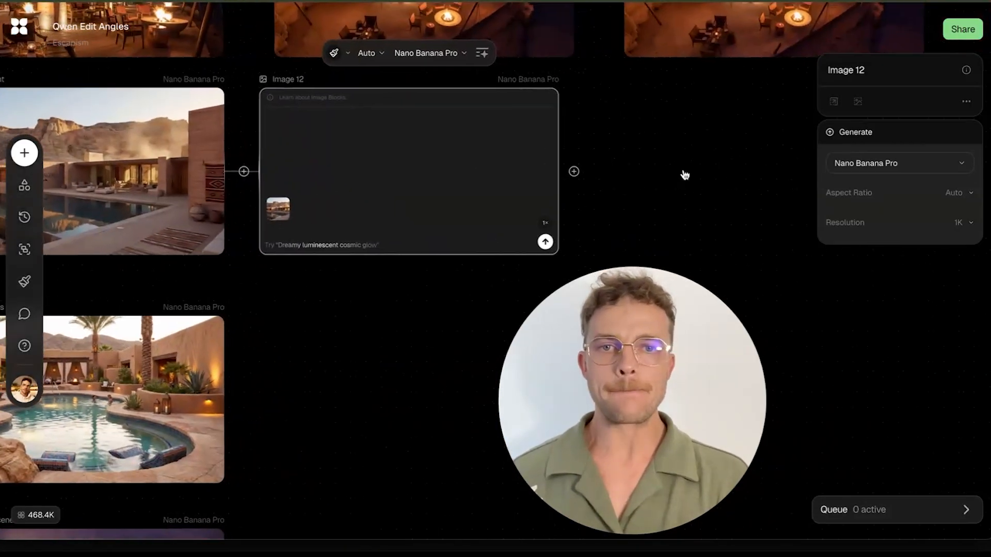
pyautogui.click(436, 54)
pyautogui.scroll(-5, 449, 203)
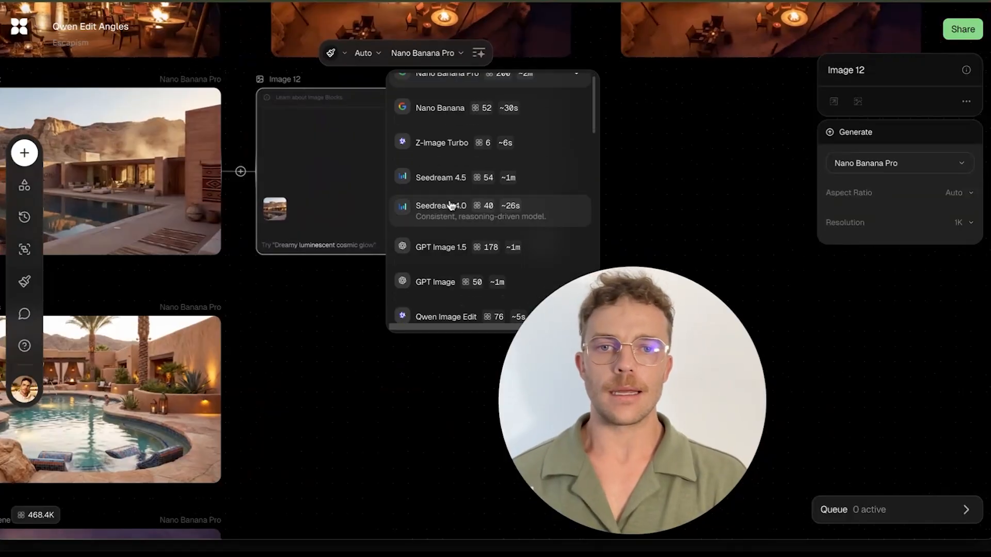
pyautogui.scroll(-1, 450, 205)
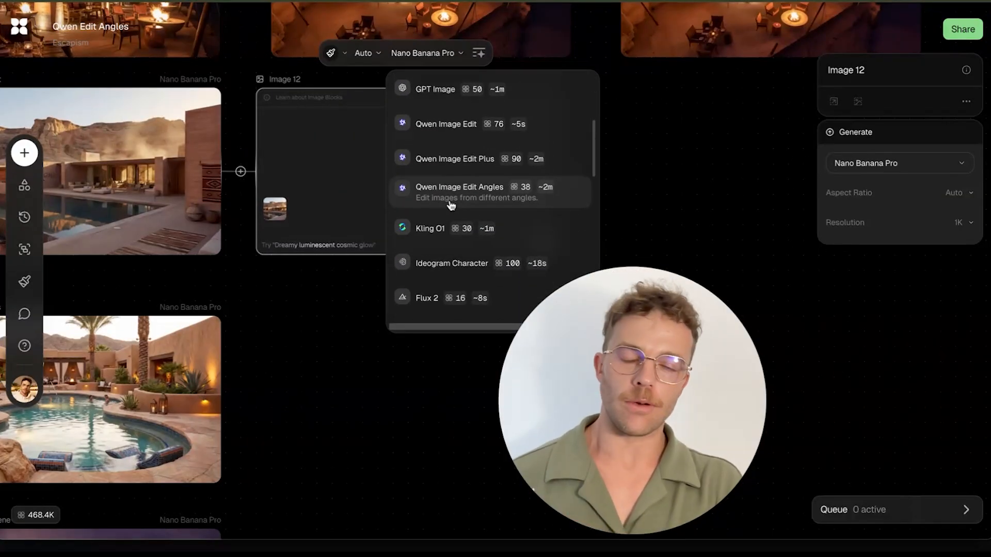
pyautogui.scroll(-12, 450, 205)
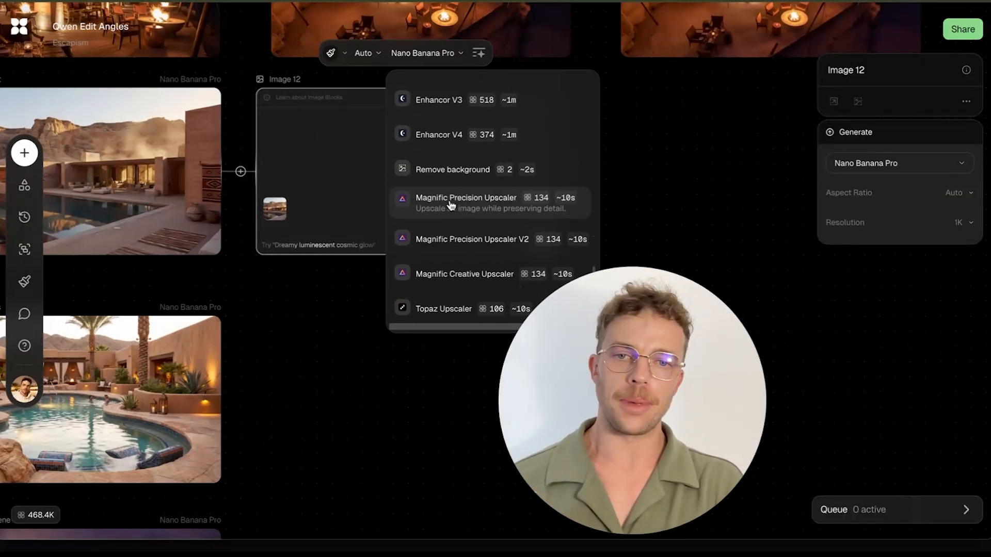
pyautogui.scroll(12, 450, 205)
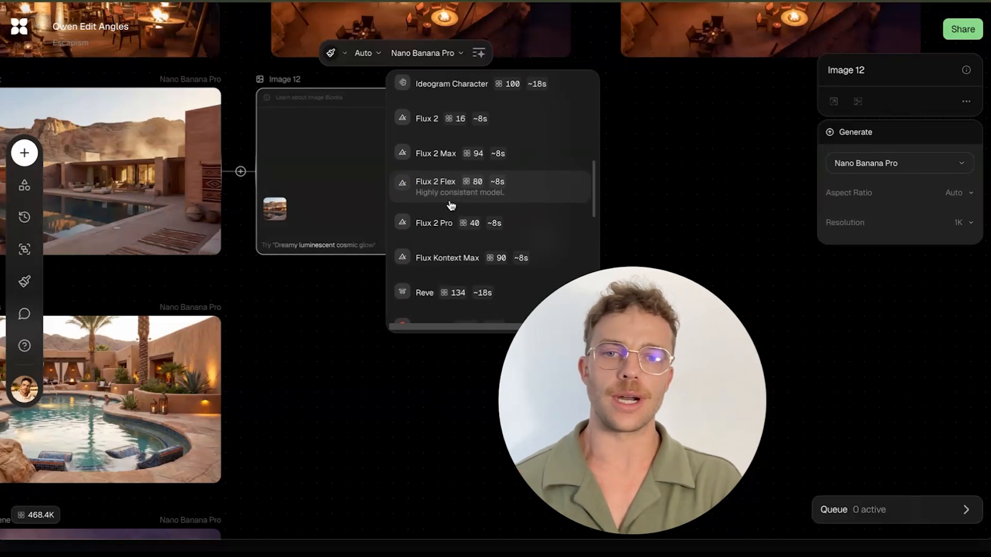
pyautogui.scroll(4, 450, 205)
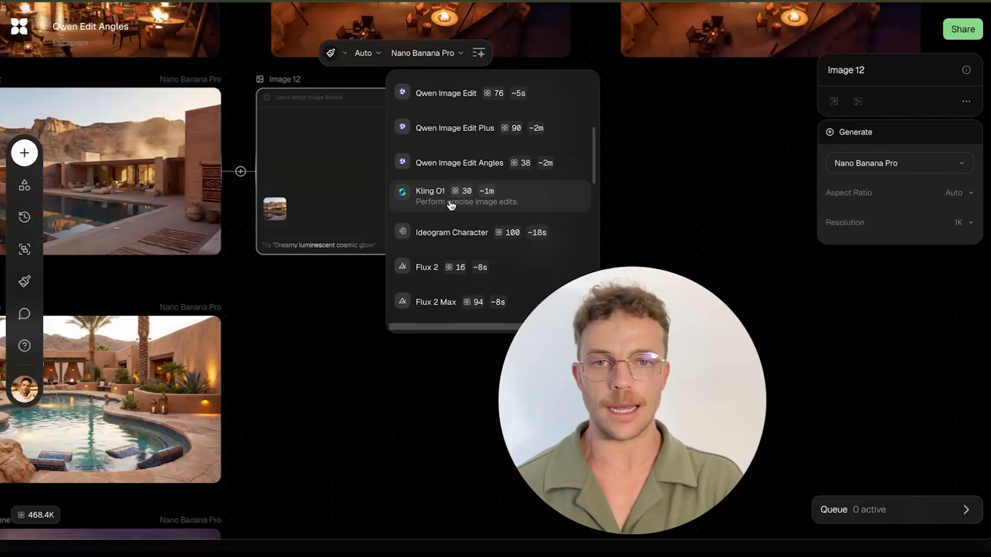
pyautogui.scroll(1, 450, 205)
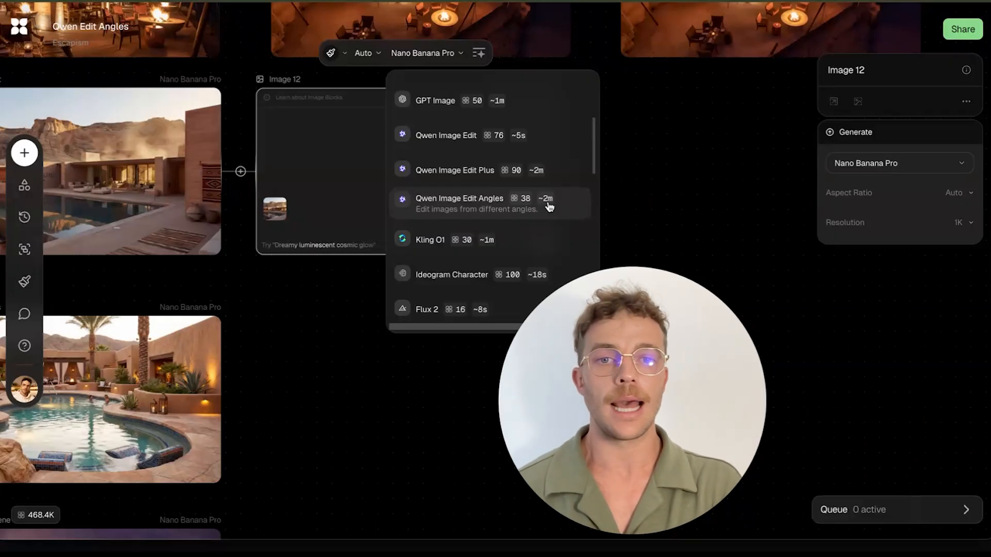
pyautogui.click(468, 203)
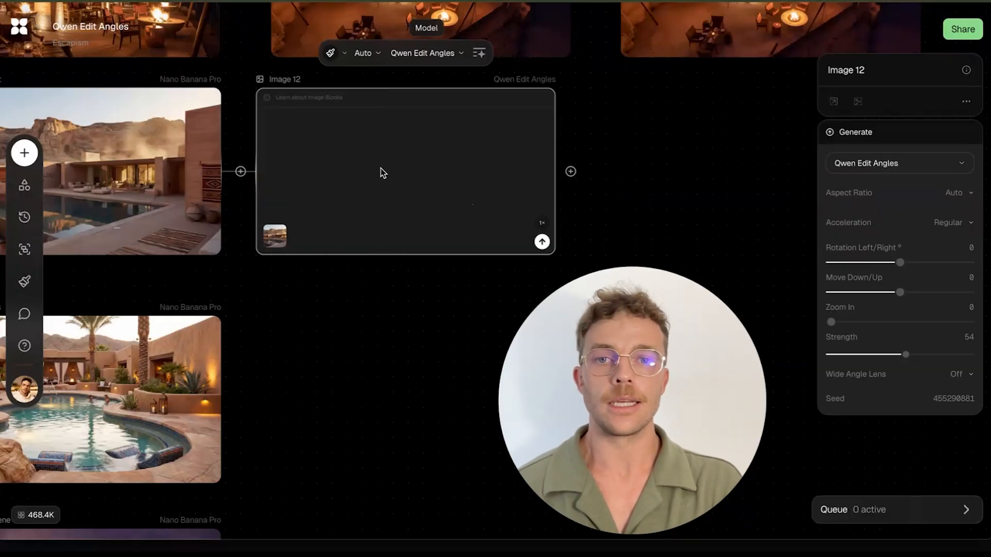
# - Set the new angle block to 16:9 with a left/right rotation of -80 and generate the image
pyautogui.click(368, 55)
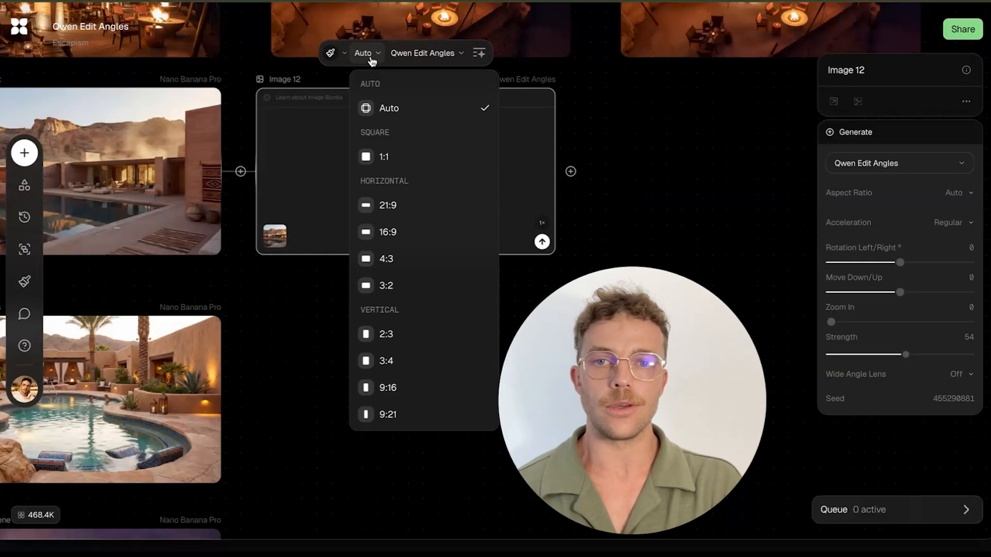
pyautogui.click(400, 232)
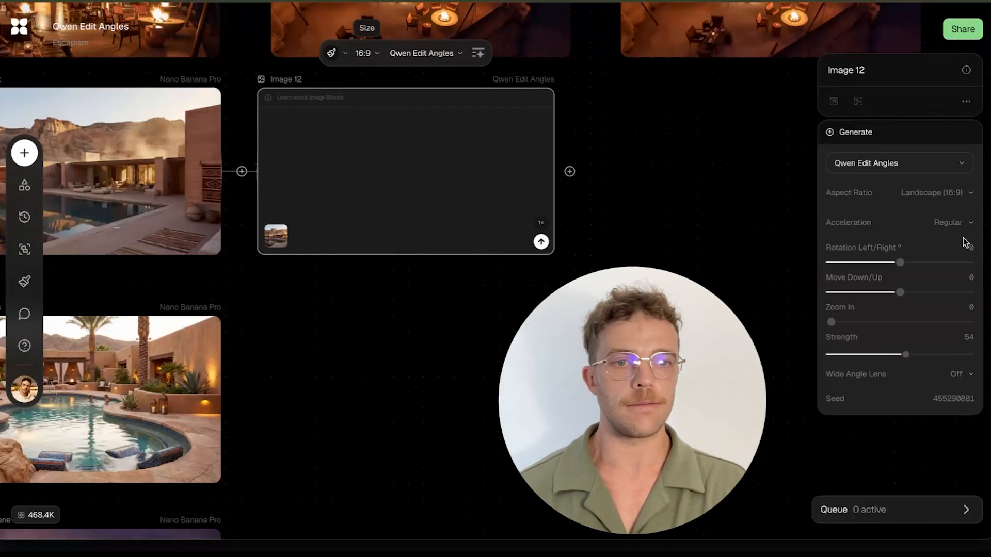
pyautogui.hscroll(-5, 707, 195)
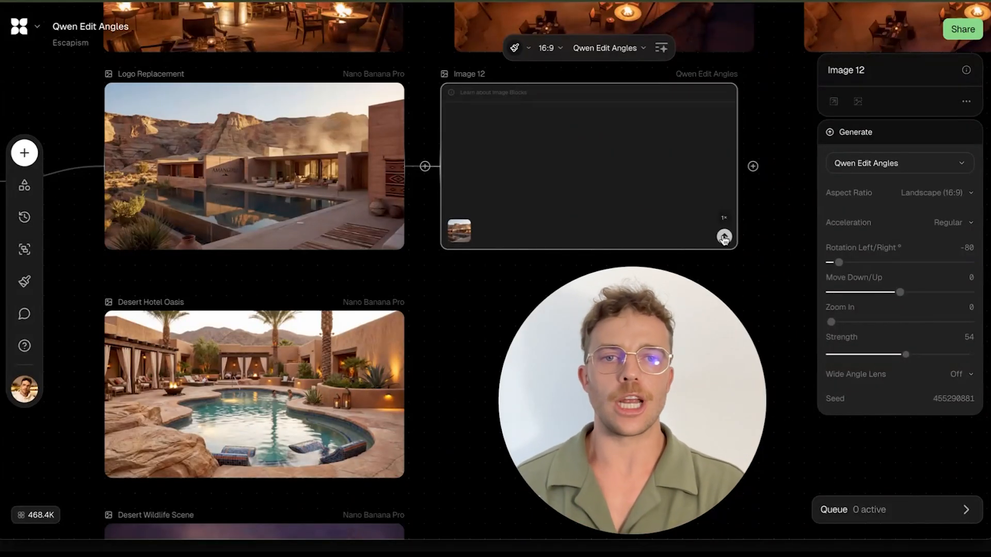
pyautogui.click(724, 238)
# - Branch a new image block off the Desert Hotel Oasis still and place it directly beside that still
pyautogui.scroll(-5, 722, 238)
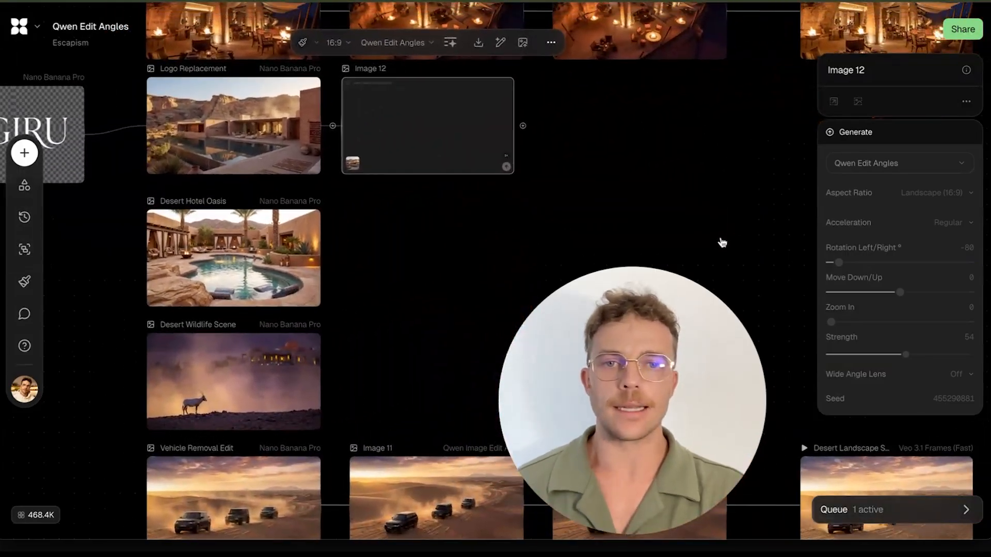
pyautogui.hscroll(2, 721, 243)
pyautogui.moveTo(293, 274); pyautogui.dragTo(313, 96)
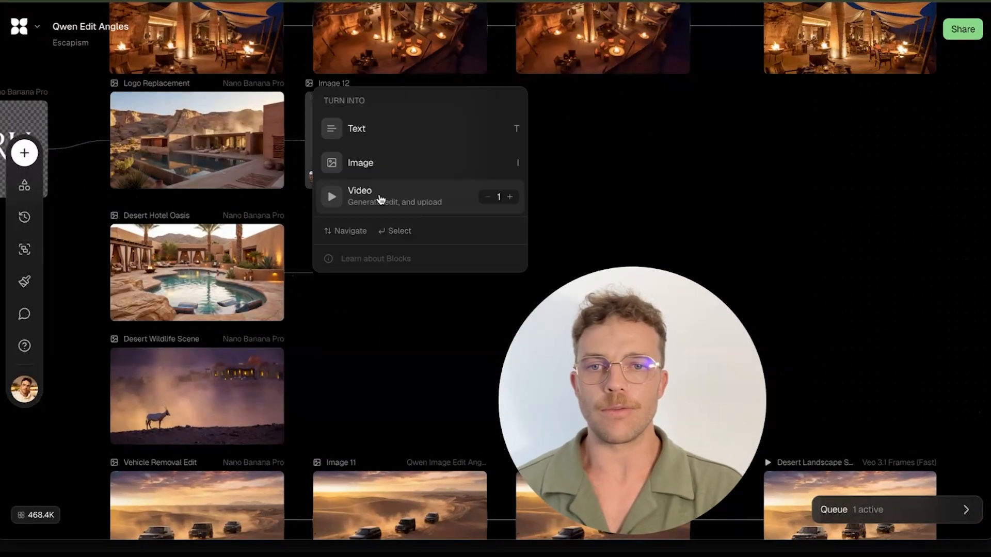
pyautogui.click(385, 175)
pyautogui.moveTo(360, 268); pyautogui.dragTo(378, 245)
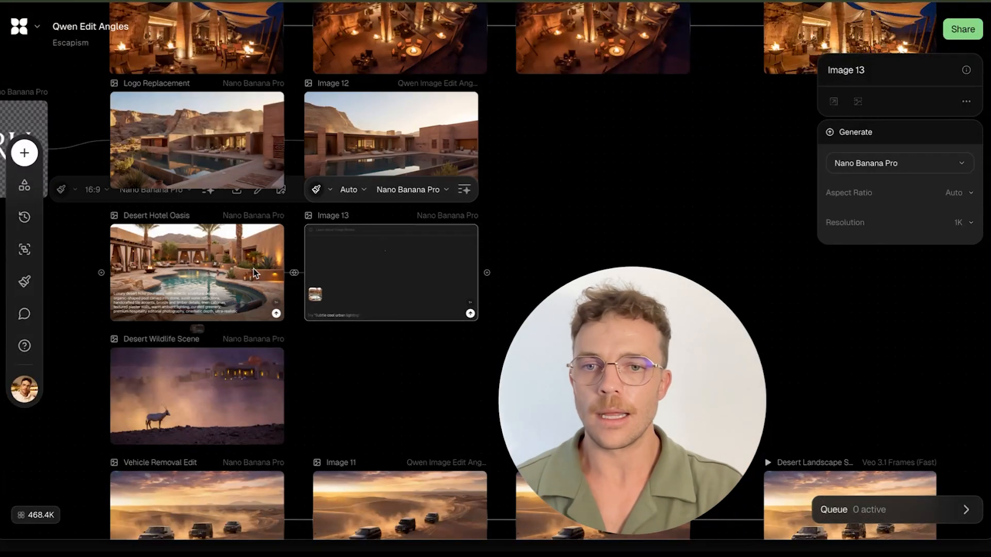
# - Examine the Desert Hotel Oasis pool still up close
pyautogui.scroll(5, 211, 279)
pyautogui.scroll(-1, 212, 278)
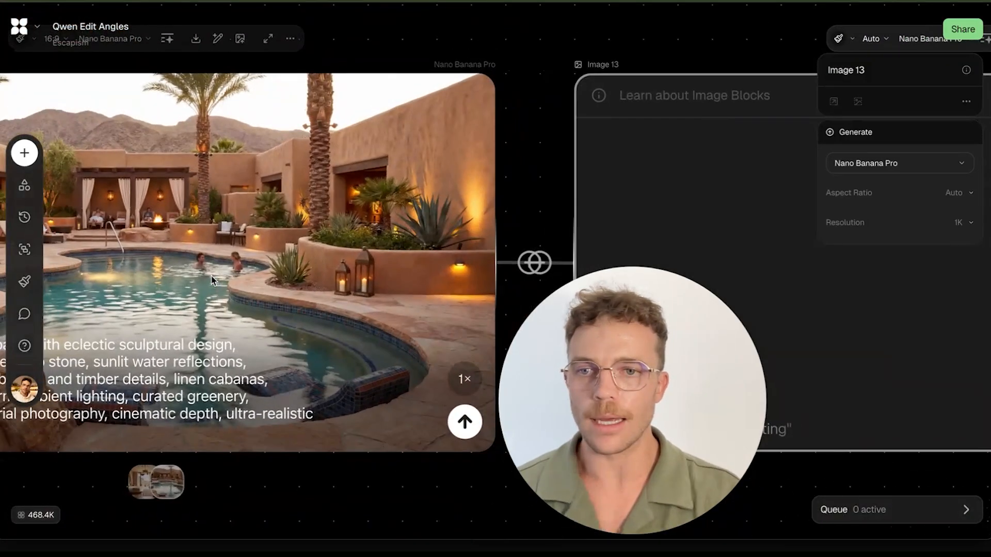
pyautogui.scroll(-3, 259, 304)
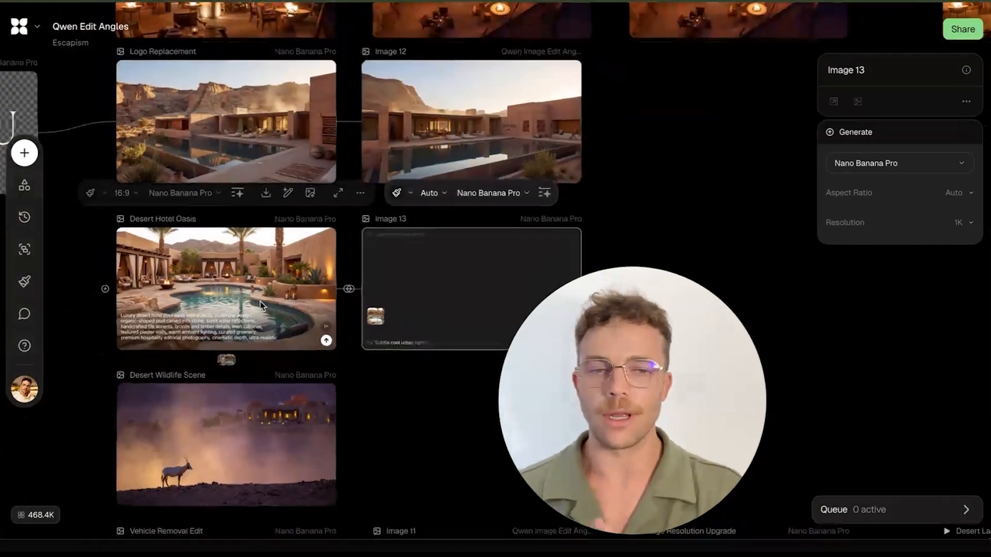
# - Set the model of the block branched off Desert Hotel Oasis to Qwen Image Edit Angles and its aspect ratio to 16:9
pyautogui.hscroll(4, 260, 302)
pyautogui.scroll(-2, 260, 302)
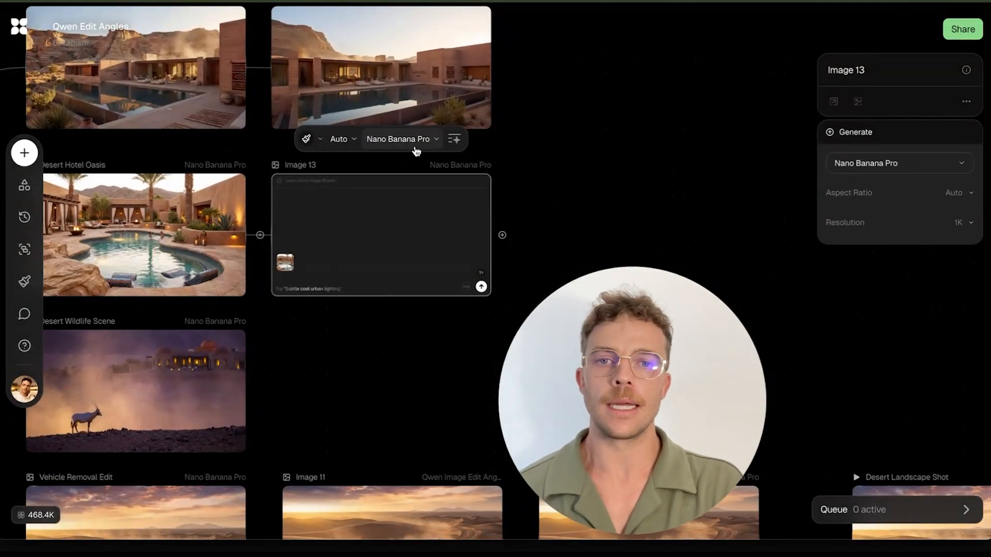
pyautogui.click(413, 147)
pyautogui.scroll(-5, 432, 299)
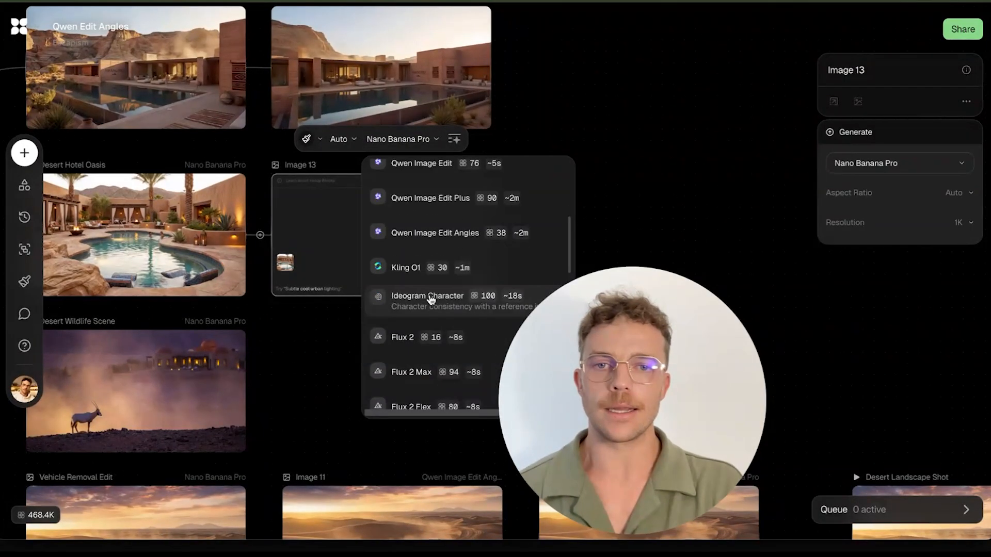
pyautogui.click(427, 238)
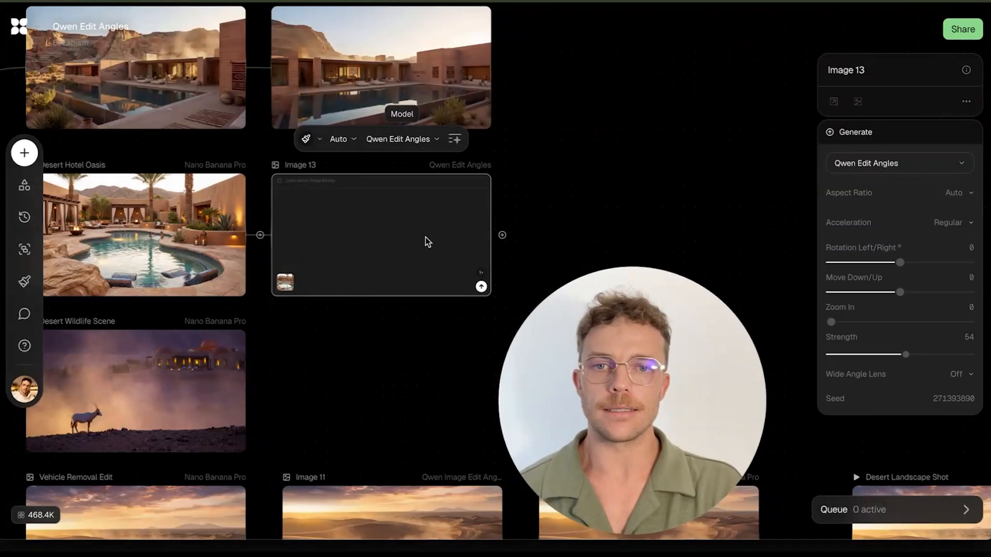
pyautogui.click(348, 146)
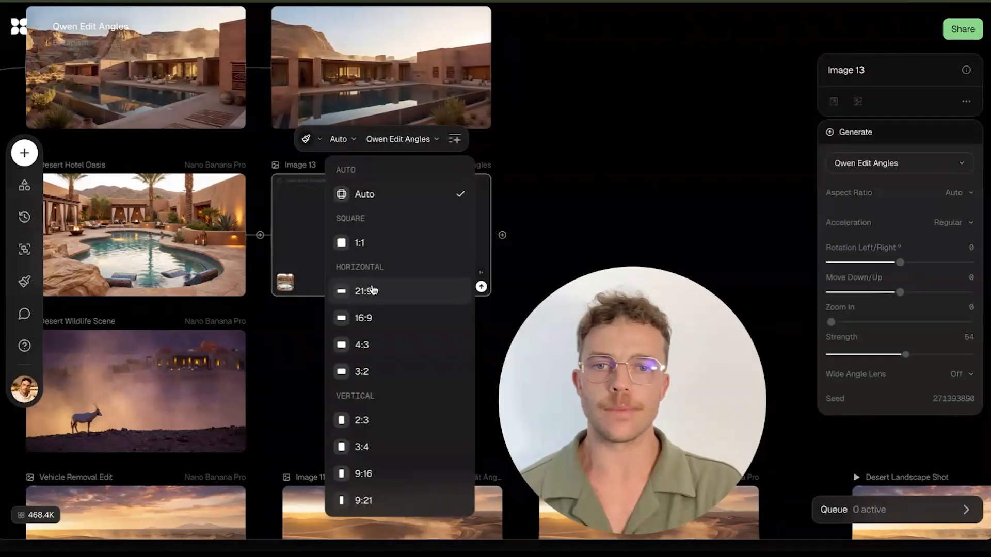
pyautogui.click(377, 318)
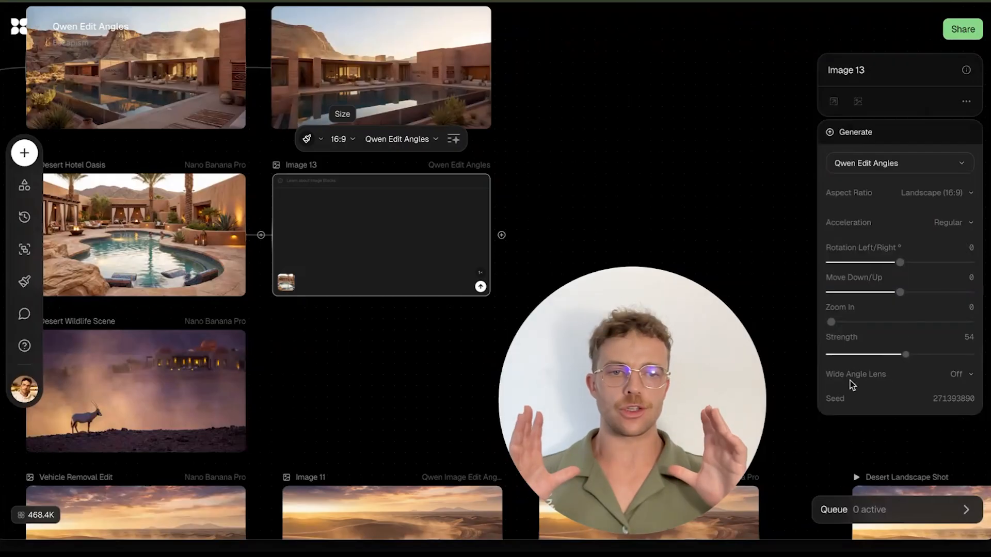
# - Turn on the wide angle lens for the Desert Hotel Oasis angle block and generate the image
pyautogui.moveTo(831, 324); pyautogui.dragTo(787, 326)
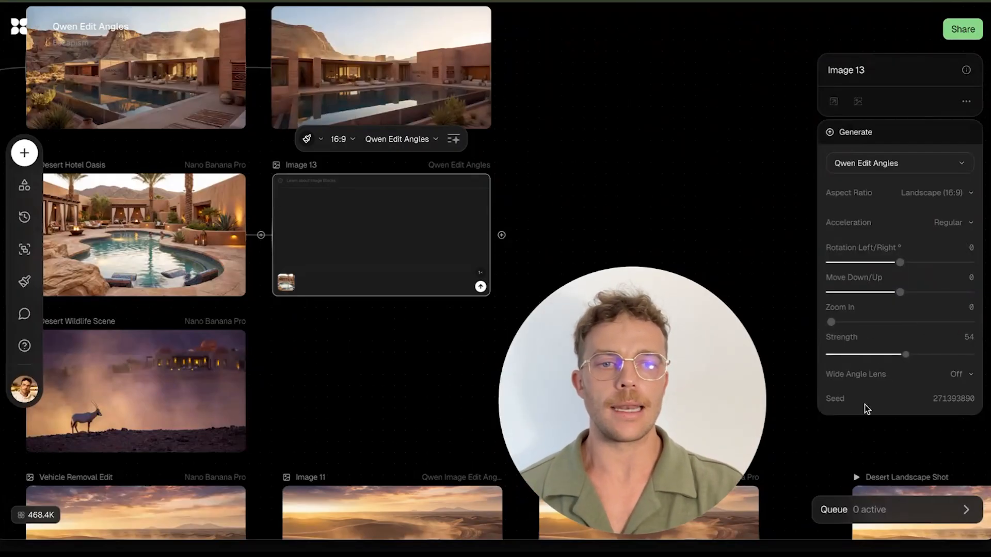
pyautogui.click(962, 376)
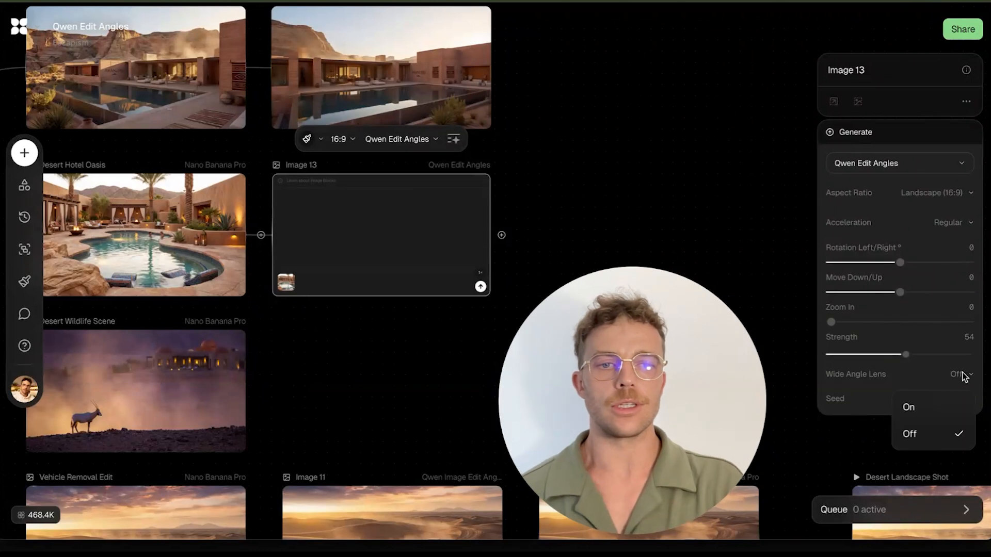
pyautogui.click(936, 413)
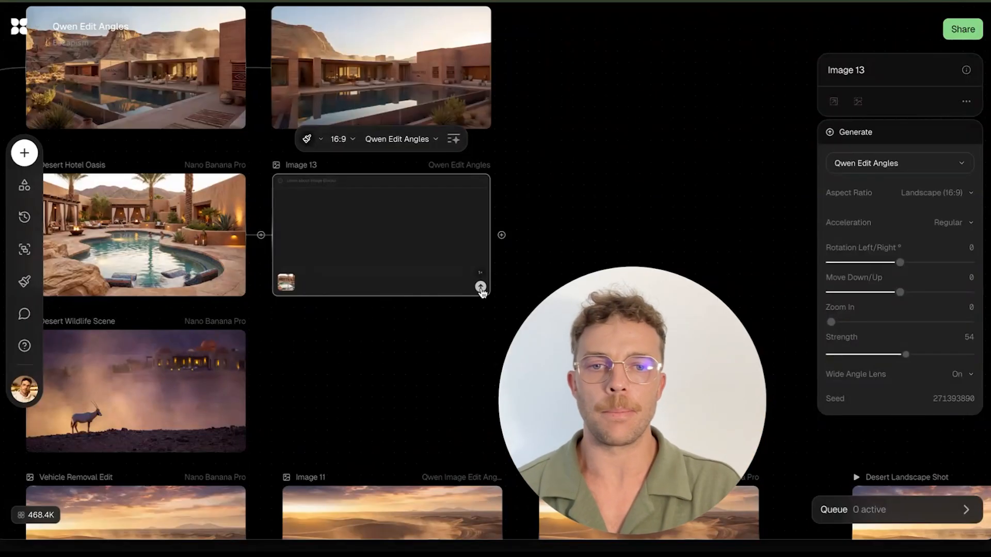
pyautogui.click(480, 287)
# - Compare the Logo Replacement still with its rotated angle variant up close
pyautogui.scroll(3, 426, 335)
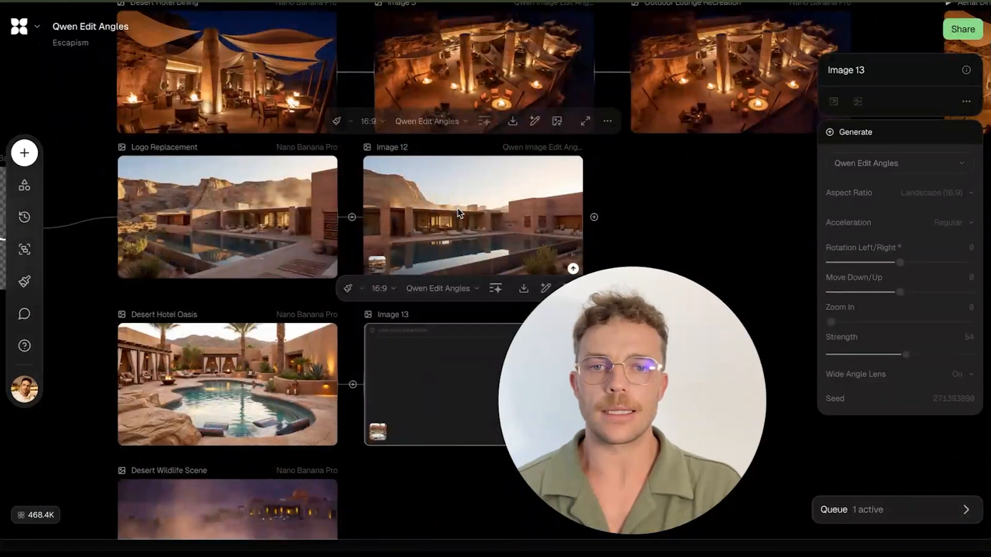
pyautogui.scroll(5, 458, 213)
pyautogui.scroll(-3, 458, 211)
pyautogui.hscroll(-5, 458, 211)
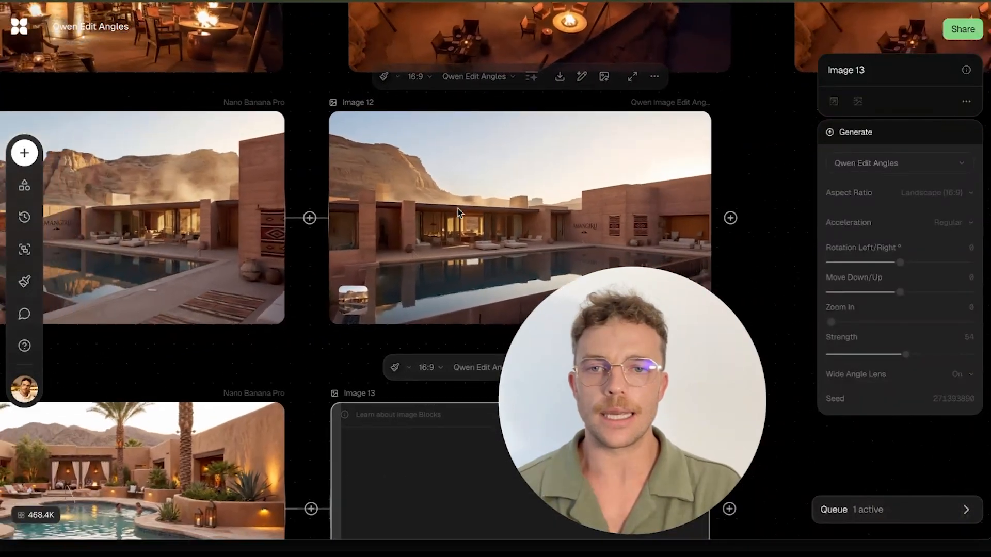
pyautogui.scroll(-2, 457, 208)
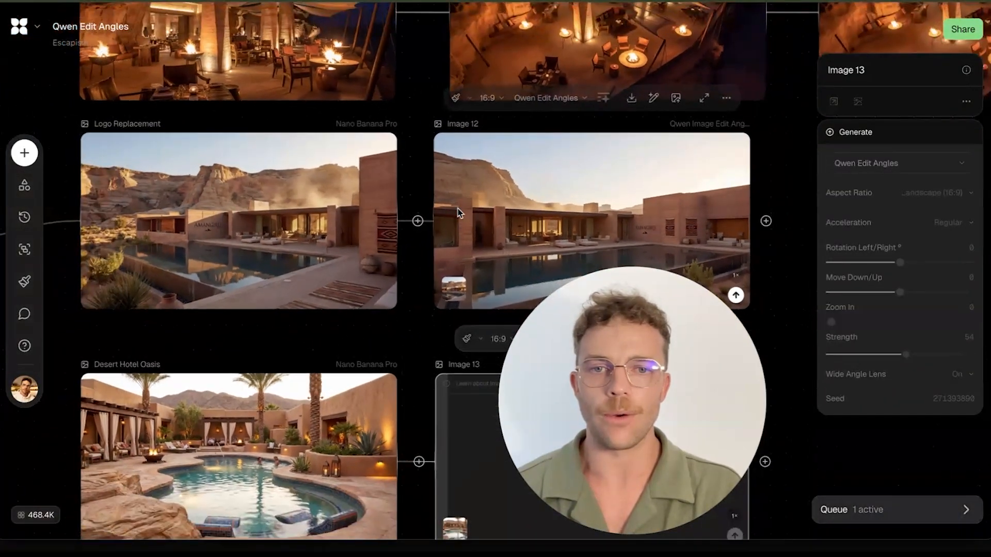
pyautogui.hscroll(2, 457, 209)
pyautogui.scroll(-2, 458, 209)
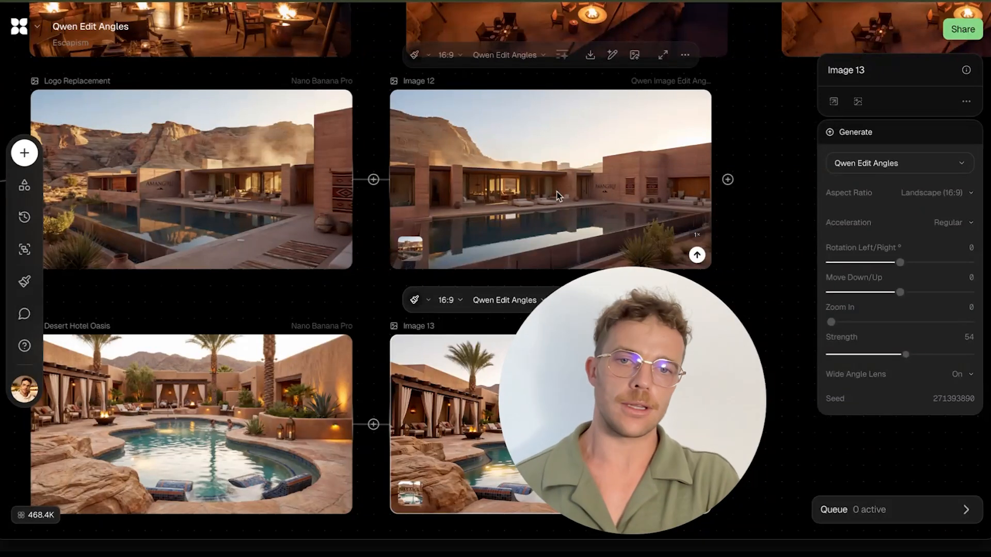
pyautogui.scroll(3, 533, 214)
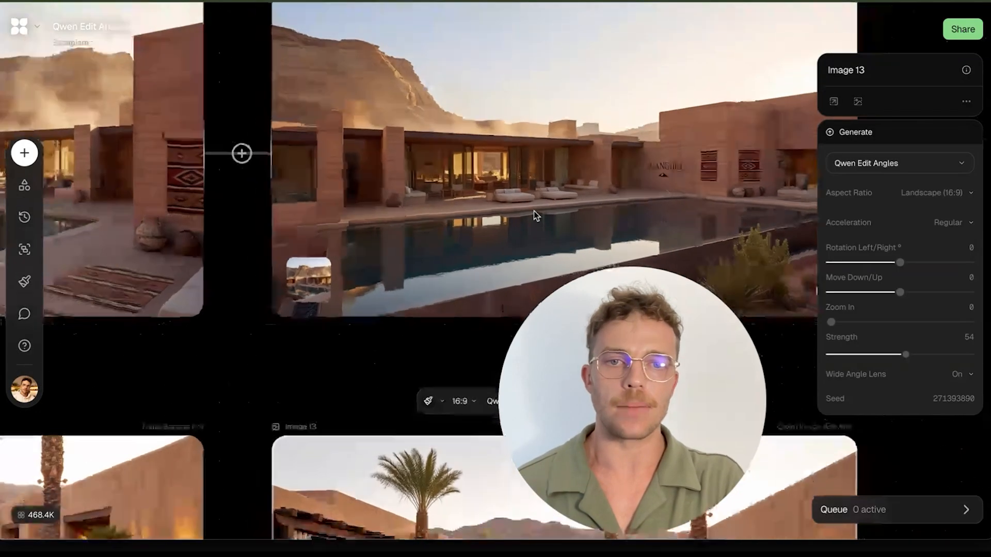
# - Branch a new image block off the rotated Logo Replacement variant and line it up beside that image
pyautogui.scroll(-6, 533, 214)
pyautogui.hscroll(5, 533, 212)
pyautogui.scroll(-2, 533, 212)
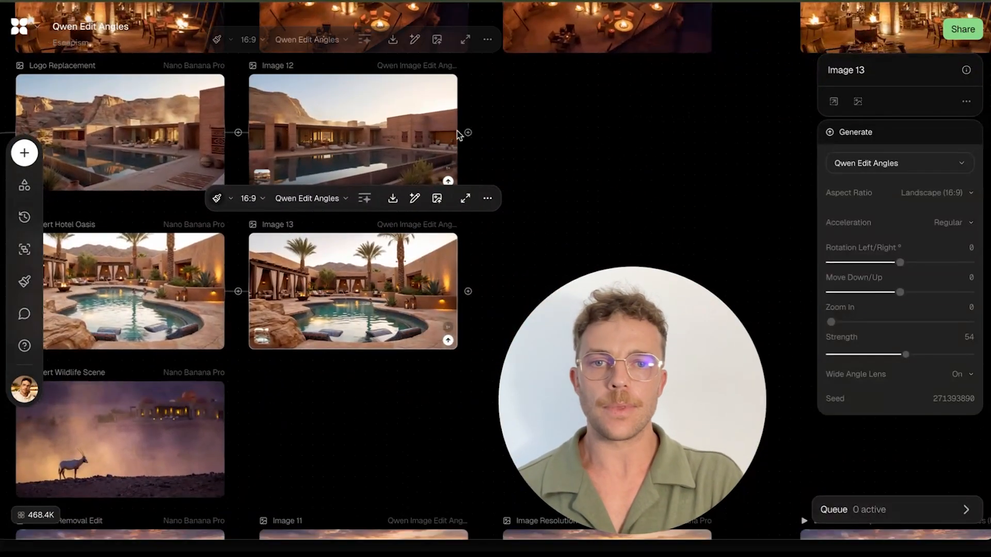
pyautogui.moveTo(467, 133); pyautogui.dragTo(500, 137)
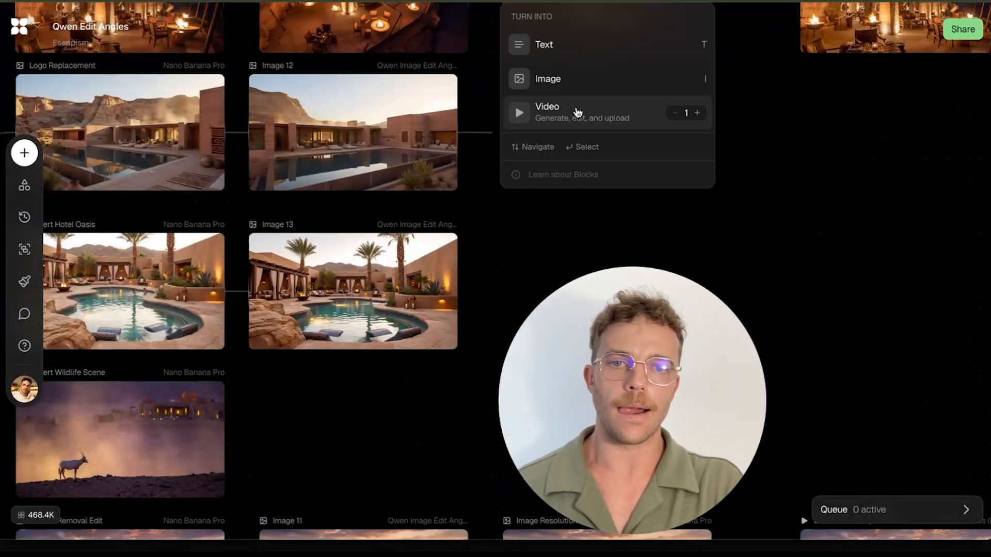
pyautogui.click(564, 80)
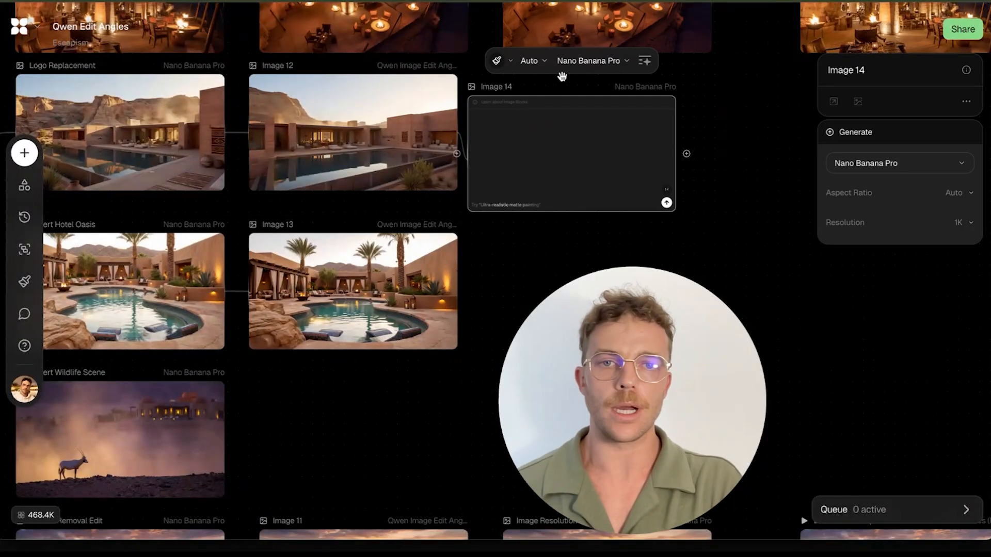
pyautogui.moveTo(568, 133); pyautogui.dragTo(606, 109)
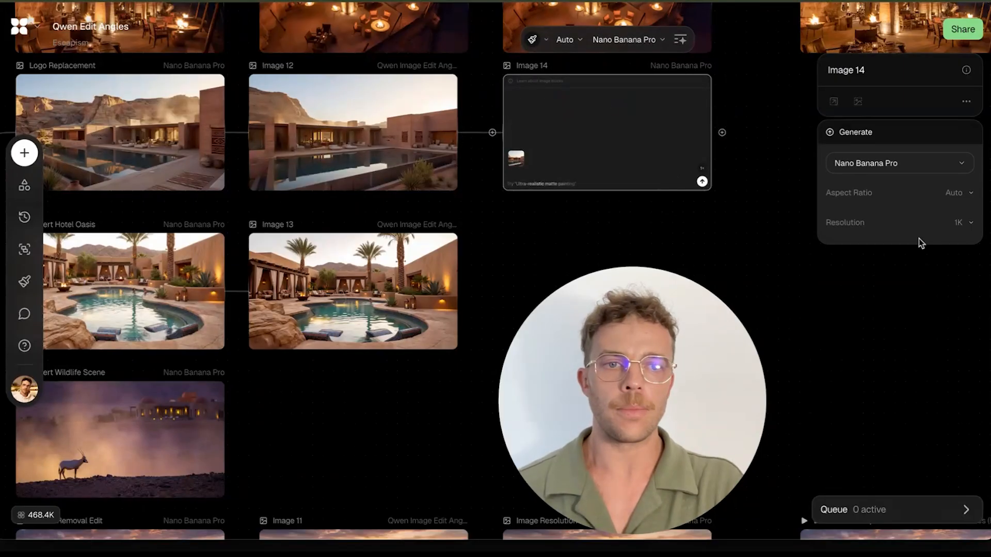
# - Generate the new Nano Banana Pro block at 4K resolution with the prompt "Recreate this exact image in 4K"
pyautogui.click(973, 222)
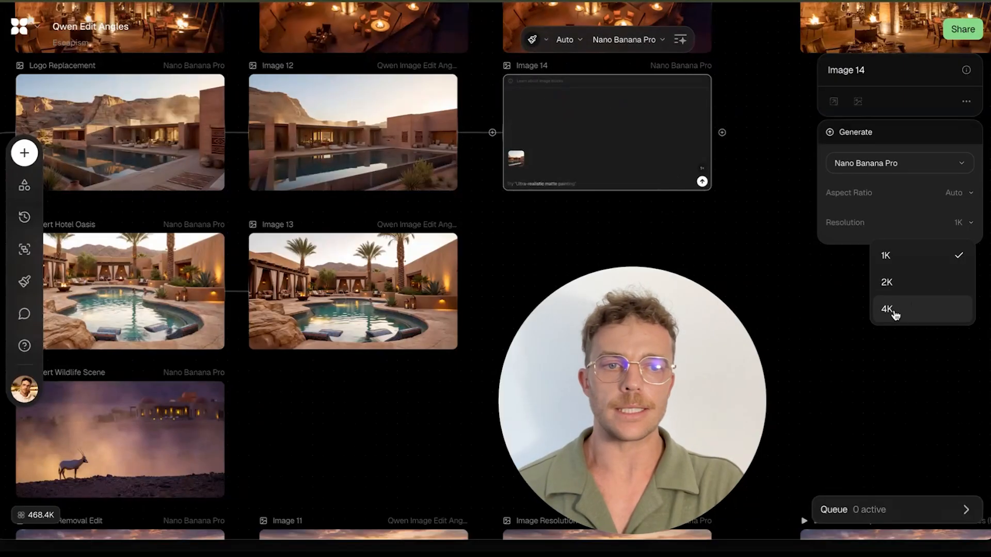
pyautogui.click(895, 315)
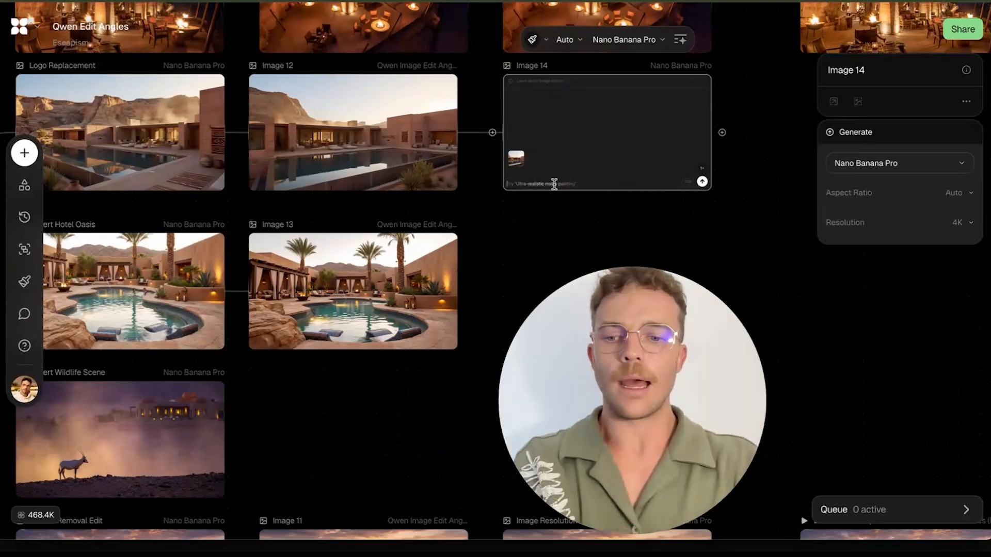
pyautogui.click(554, 183)
pyautogui.write('Recreate this exact image in 4K')
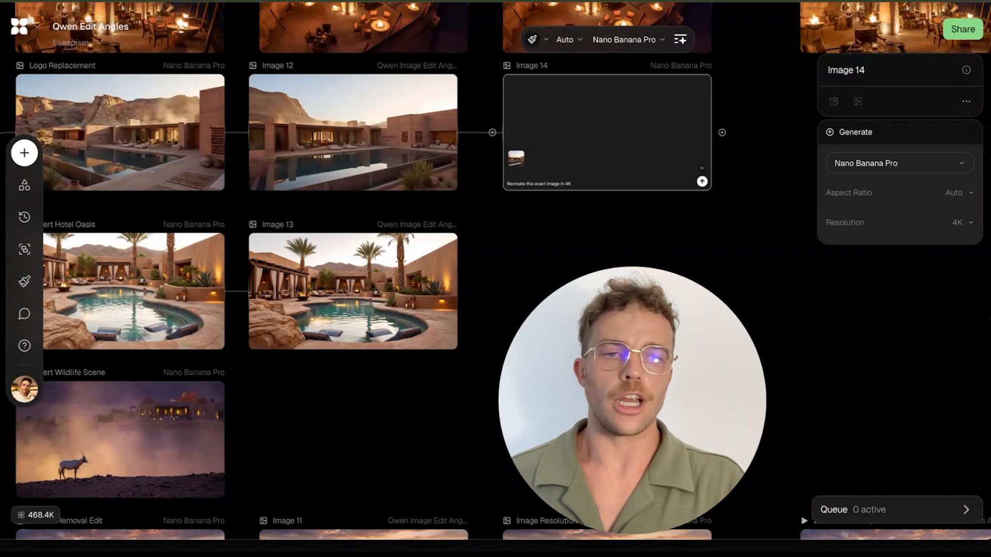
pyautogui.press('Return')
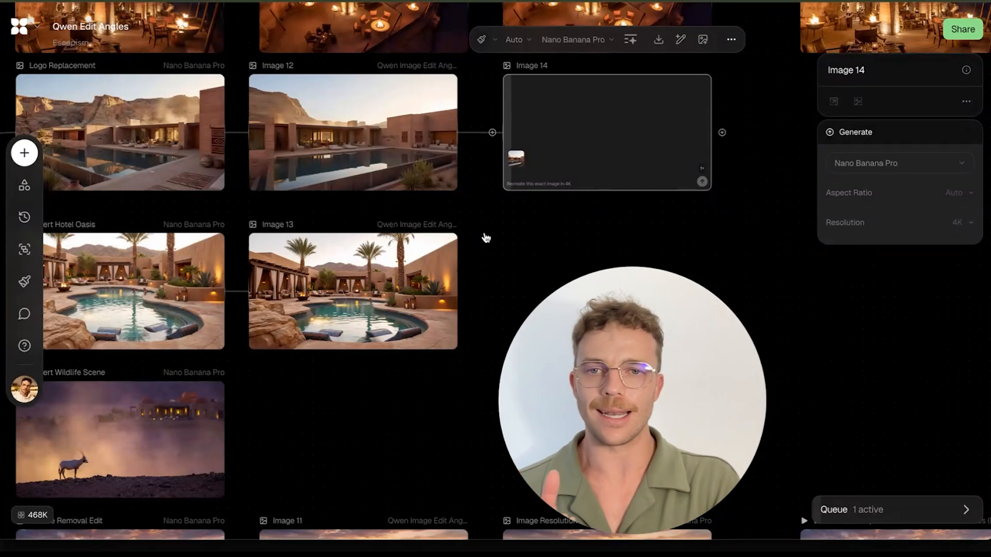
# - Compare the Desert Hotel Oasis still with its wide angle variant, examining the pool, cabanas and people up close
pyautogui.scroll(-2, 486, 238)
pyautogui.hscroll(-2, 486, 238)
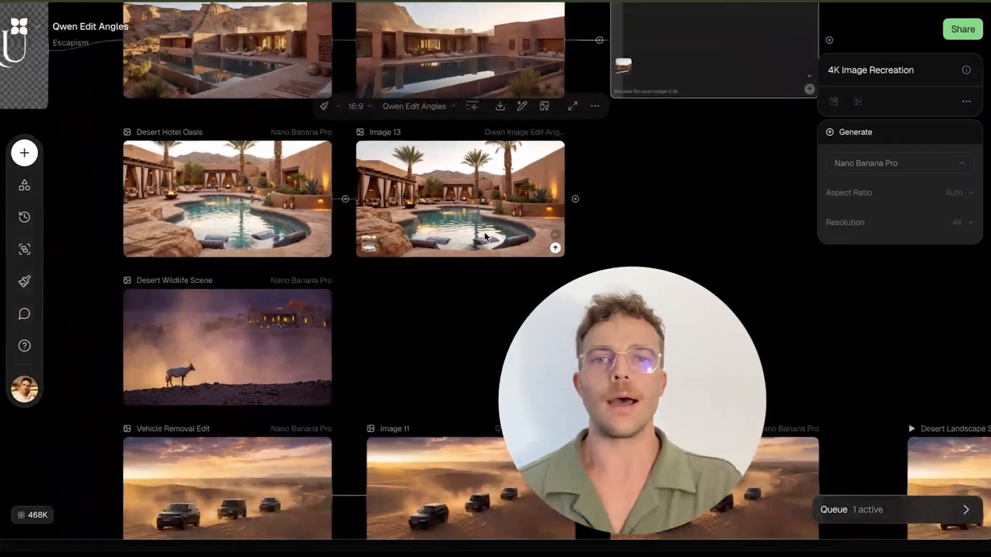
pyautogui.scroll(1, 486, 238)
pyautogui.hscroll(1, 486, 238)
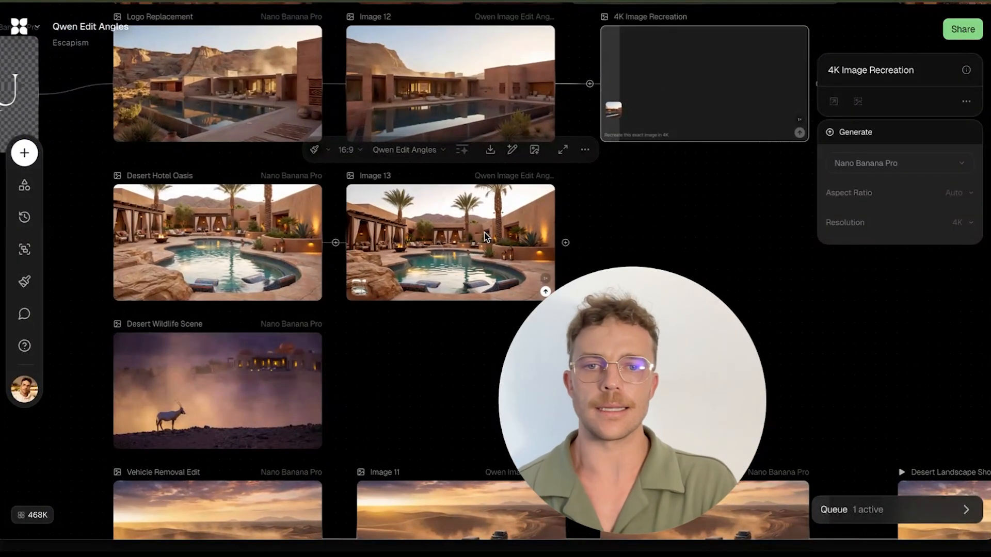
pyautogui.scroll(5, 237, 266)
pyautogui.scroll(-2, 237, 266)
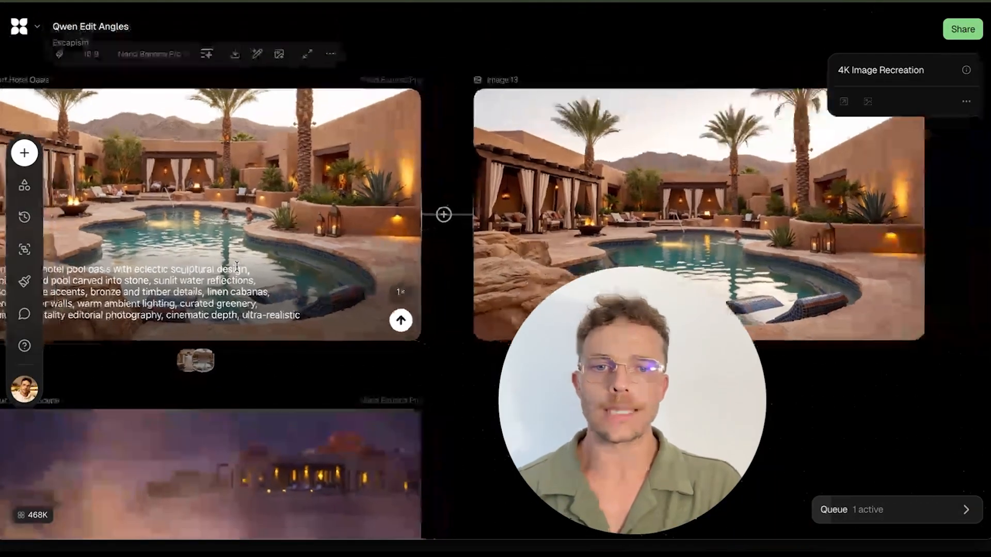
pyautogui.hscroll(-3, 237, 267)
pyautogui.scroll(-1, 237, 267)
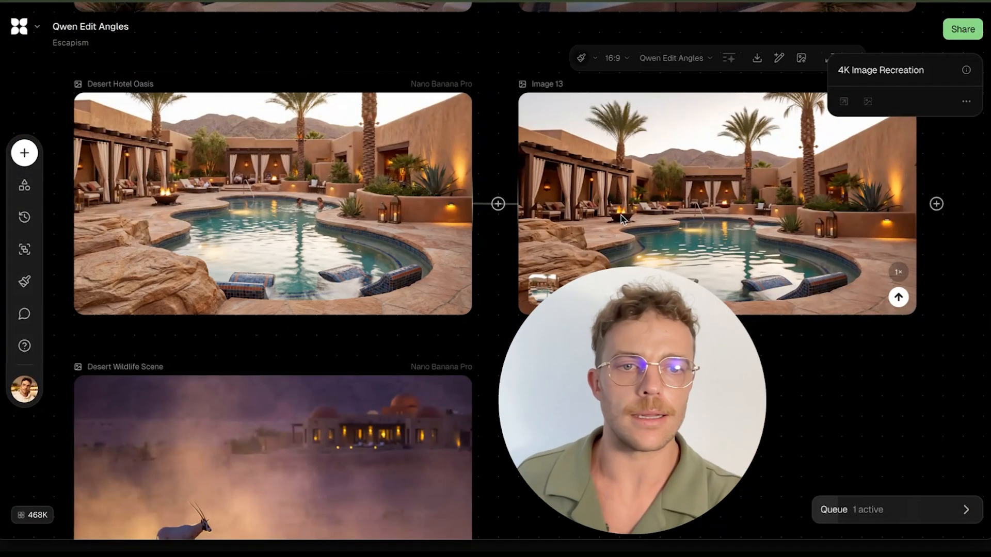
pyautogui.scroll(10, 756, 224)
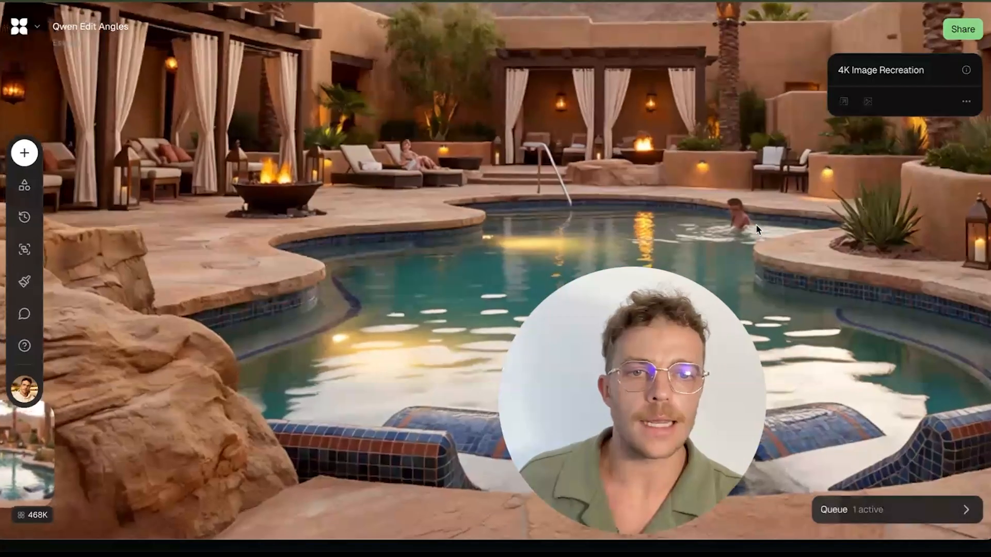
pyautogui.scroll(-8, 756, 224)
pyautogui.scroll(2, 670, 232)
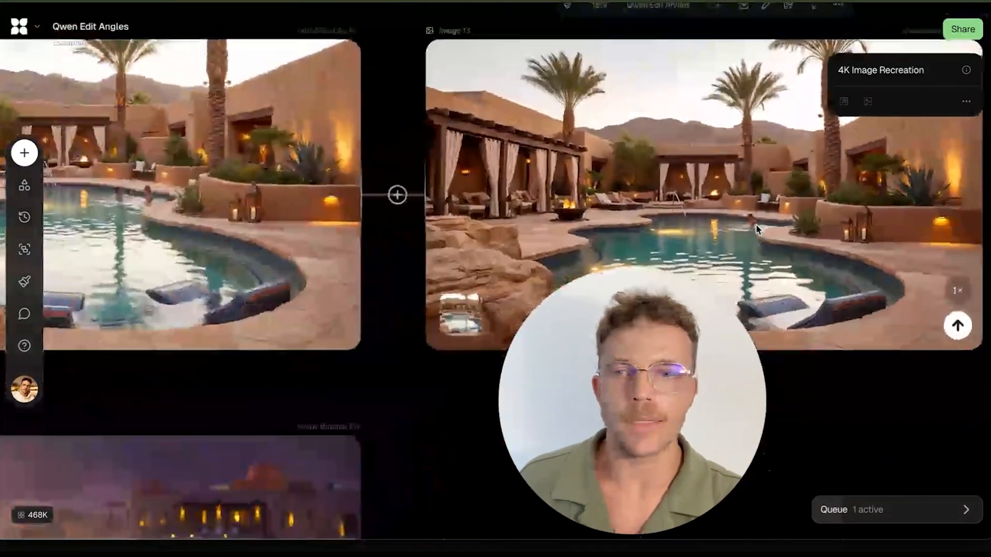
pyautogui.hscroll(7, 892, 214)
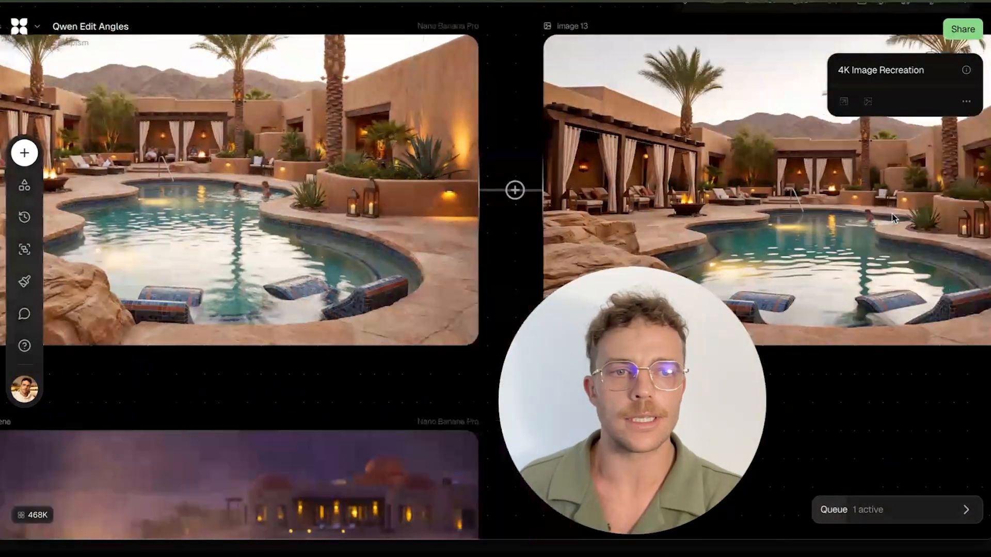
pyautogui.scroll(6, 614, 191)
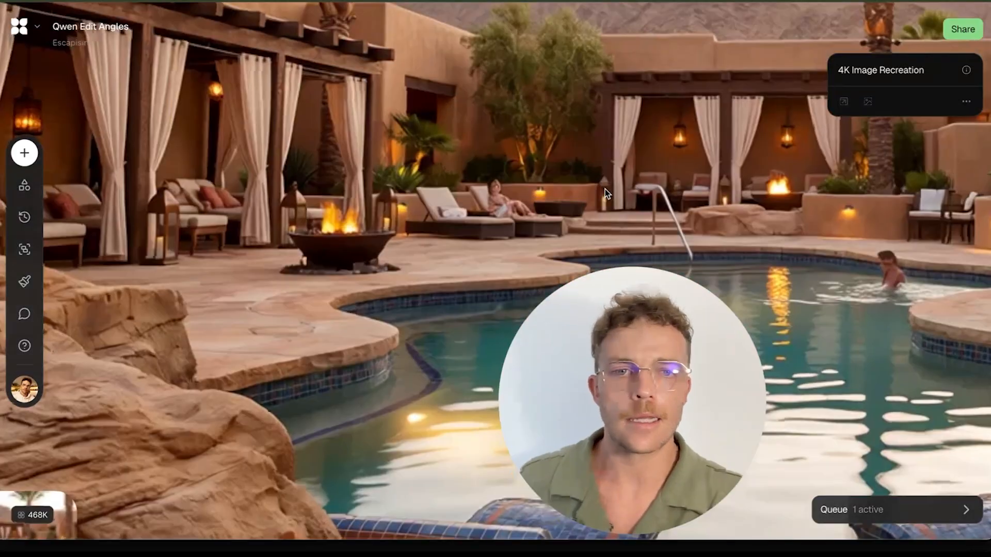
pyautogui.scroll(-6, 605, 189)
pyautogui.scroll(1, 602, 196)
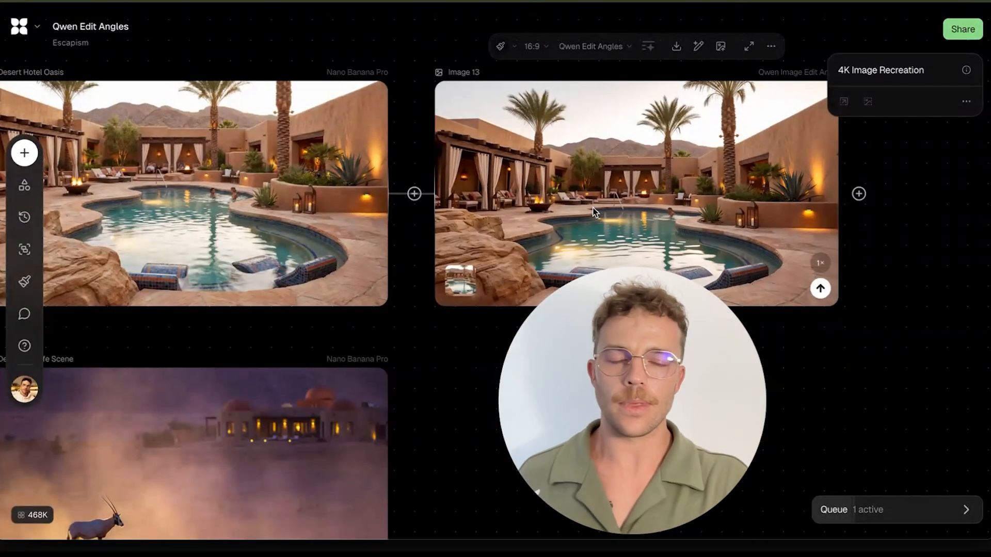
# - Look through the remaining desert stills, from the breakfast table and landscape shots down to the starry night scene
pyautogui.scroll(-3, 673, 191)
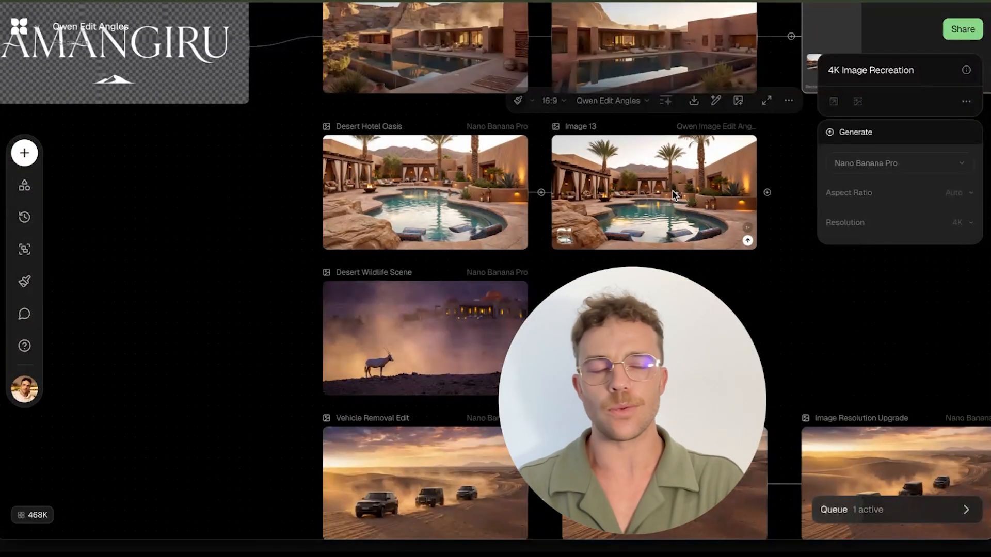
pyautogui.hscroll(8, 673, 190)
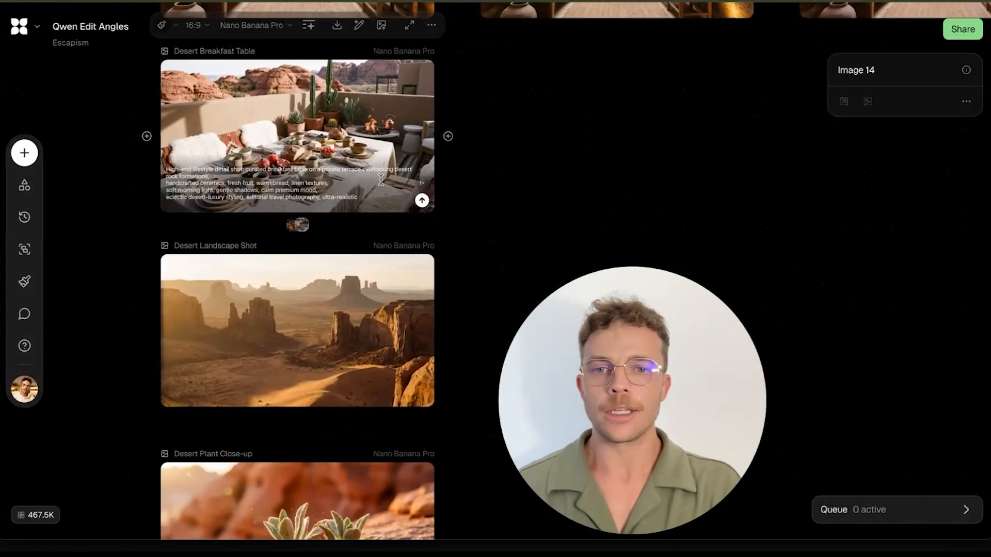
pyautogui.scroll(-6, 382, 183)
pyautogui.scroll(-3, 381, 179)
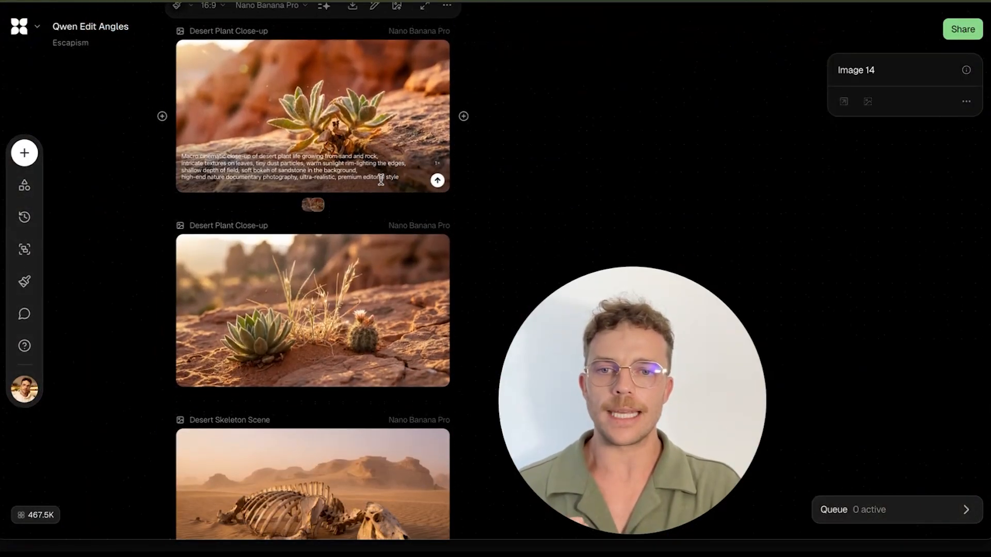
pyautogui.scroll(-3, 381, 179)
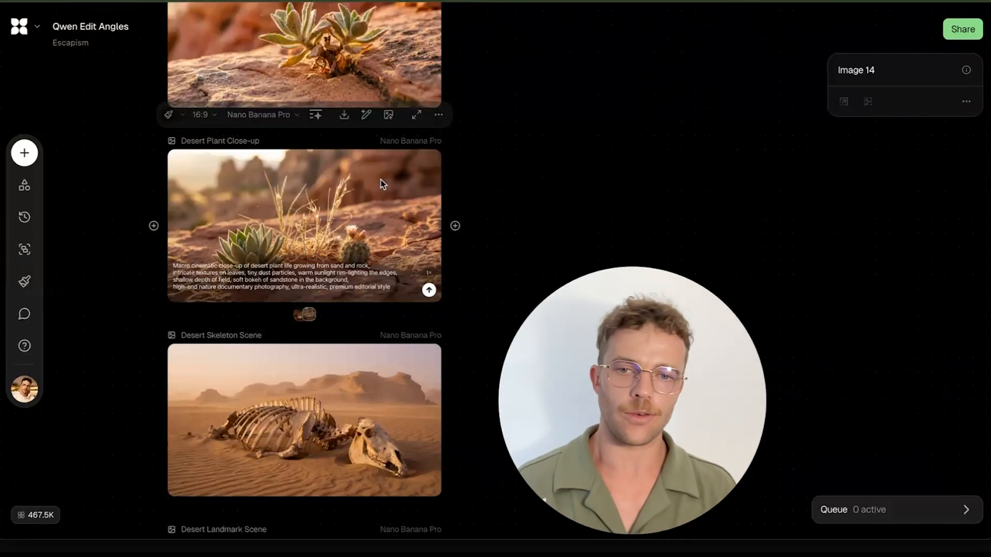
pyautogui.scroll(-10, 380, 179)
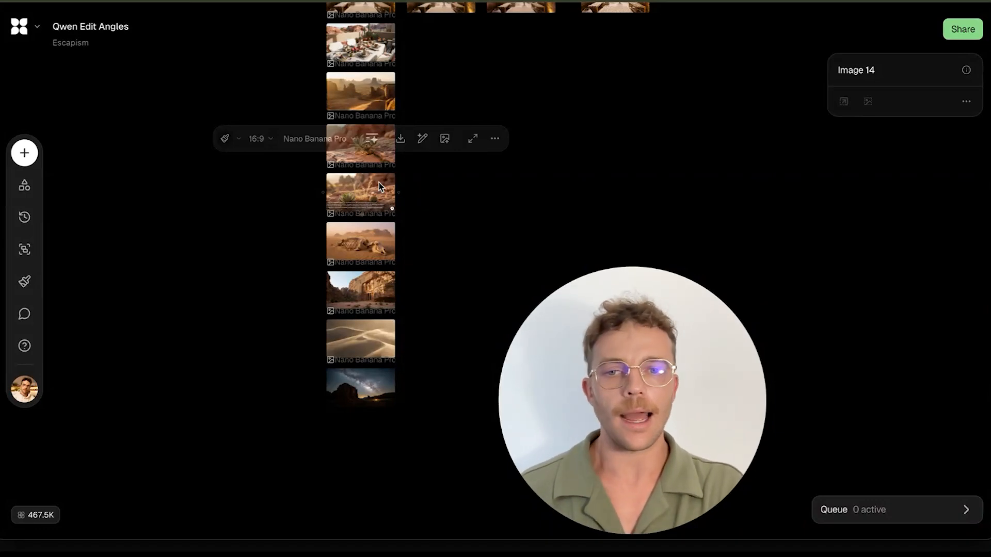
# - Examine the Desert Skeleton Scene, Desert Landmark Scene, Desert Dunes Shot and Desert Night Sky stills up close
pyautogui.scroll(5, 380, 185)
pyautogui.scroll(3, 379, 186)
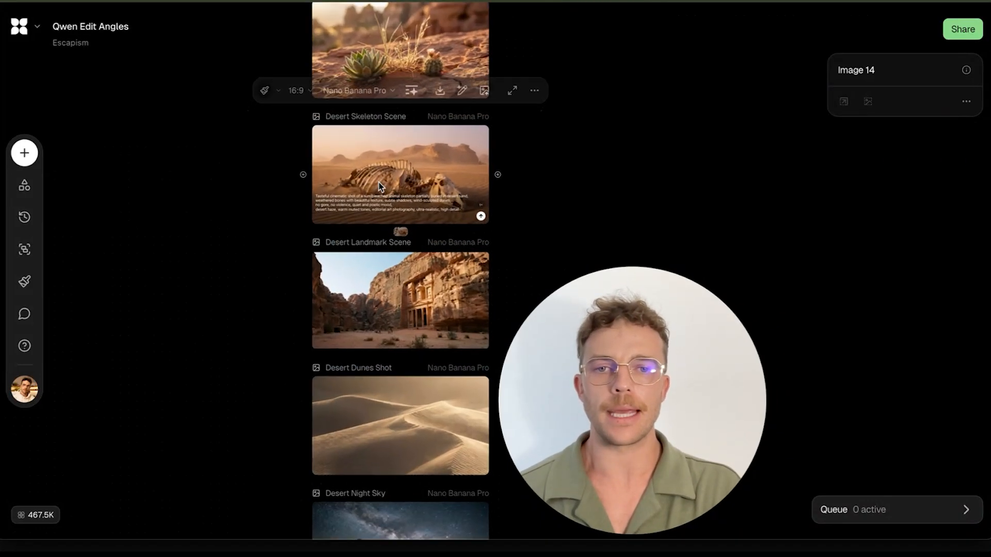
pyautogui.scroll(-2, 378, 185)
pyautogui.scroll(-5, 378, 181)
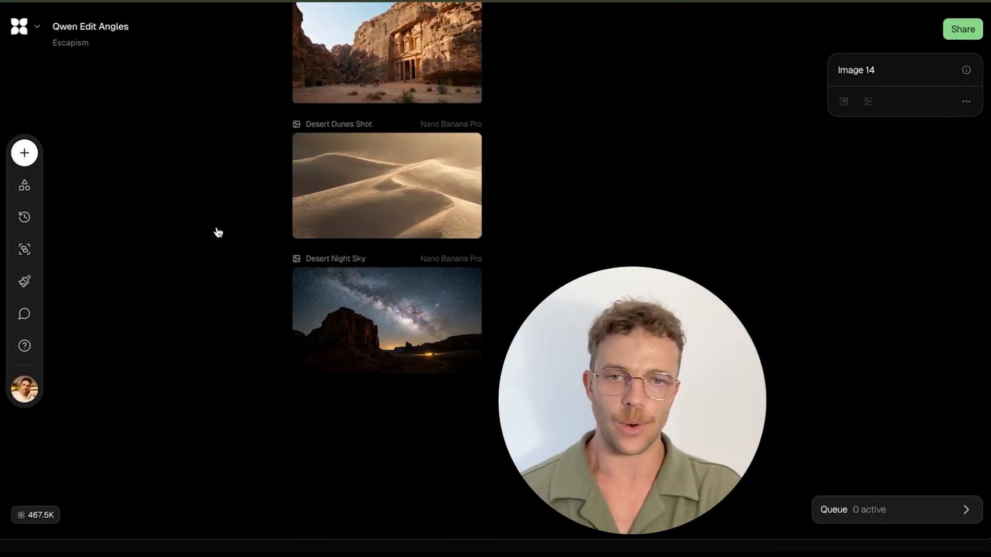
pyautogui.scroll(3, 217, 228)
pyautogui.hscroll(5, 217, 227)
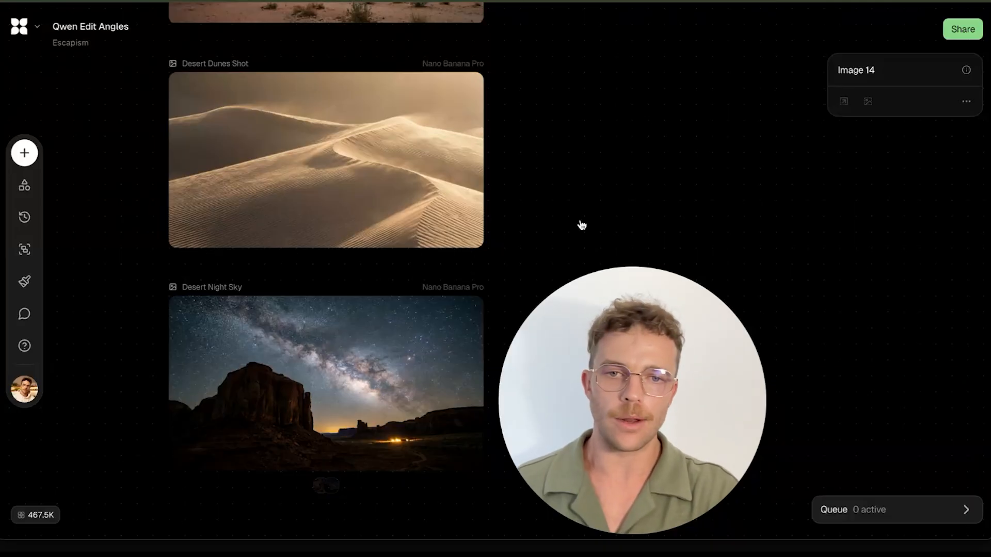
pyautogui.hscroll(1, 591, 205)
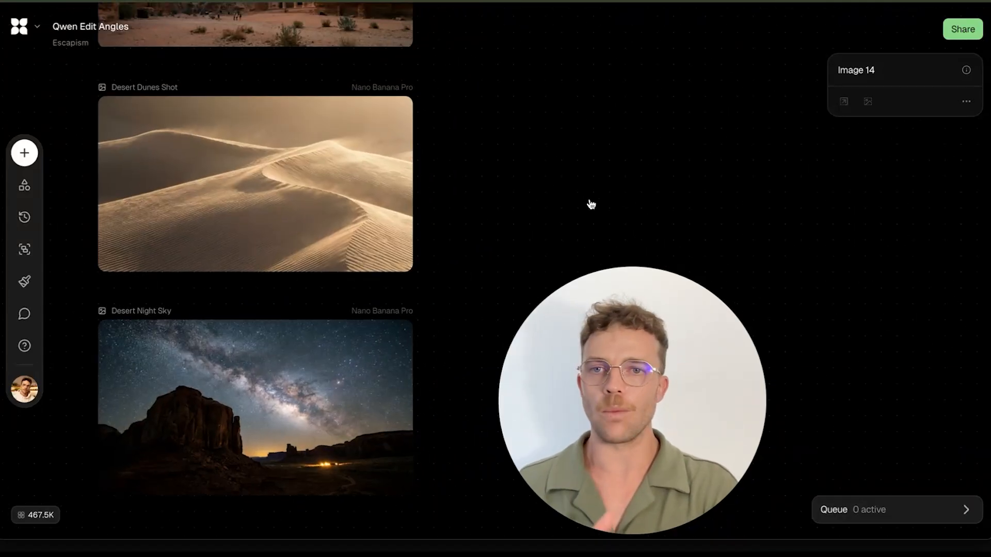
# - Look over the whole column of desert stills and the rows linking them to their Qwen, Nano Banana Pro and Veo 3.1 versions
pyautogui.scroll(-5, 591, 205)
pyautogui.hscroll(3, 591, 205)
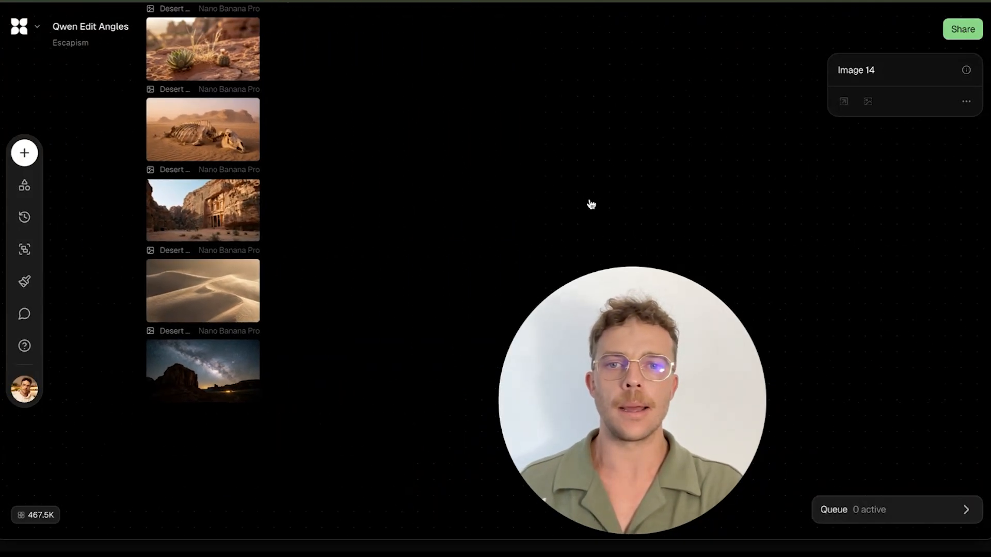
pyautogui.scroll(-10, 591, 204)
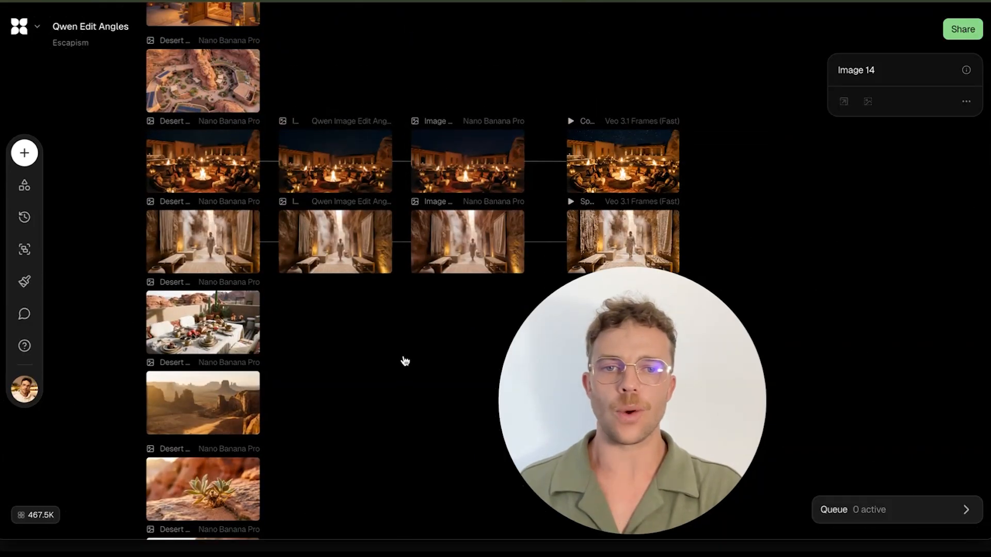
pyautogui.scroll(-2, 415, 356)
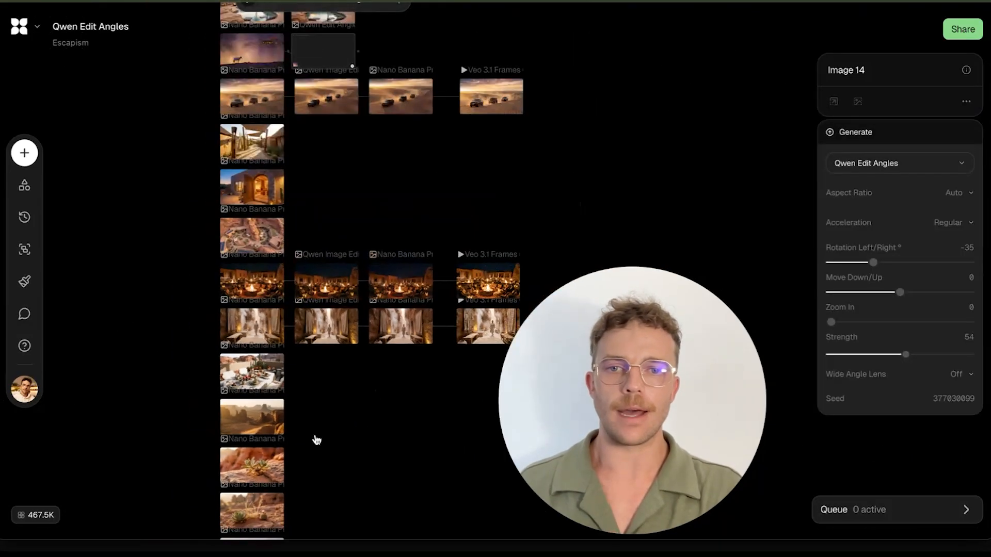
pyautogui.scroll(5, 314, 436)
pyautogui.scroll(4, 400, 350)
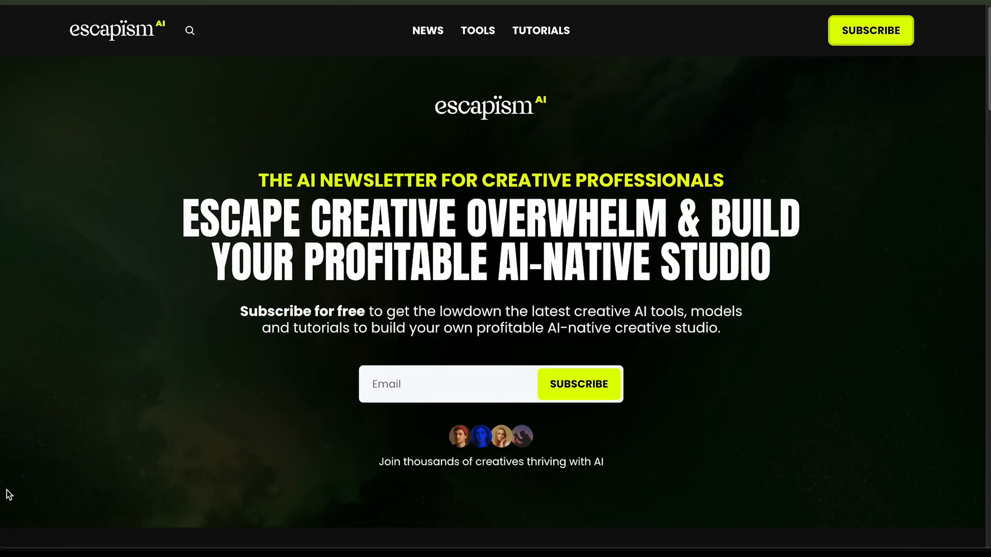
# - Browse the Escapism AI newsletter website from its subscription header down through the published articles
pyautogui.scroll(-15, 9, 494)
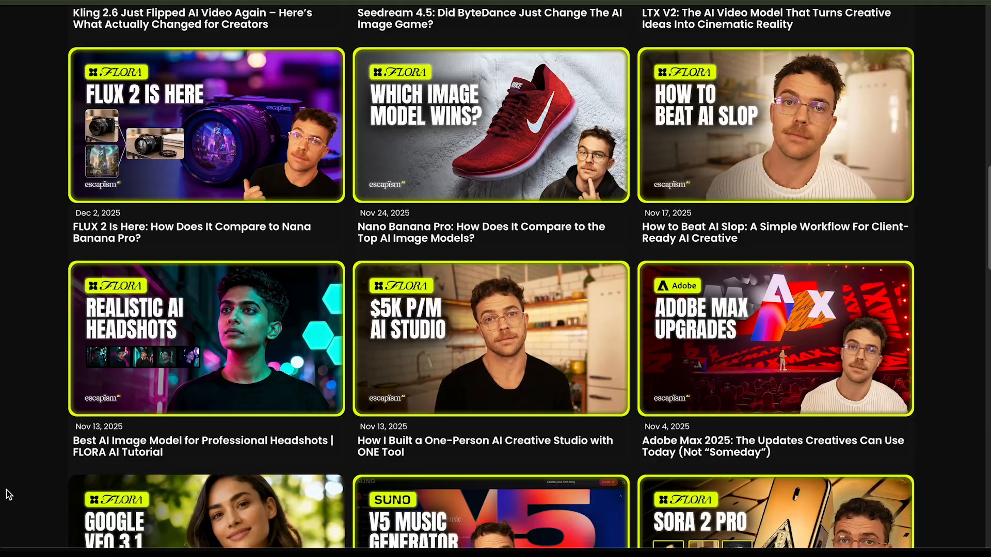